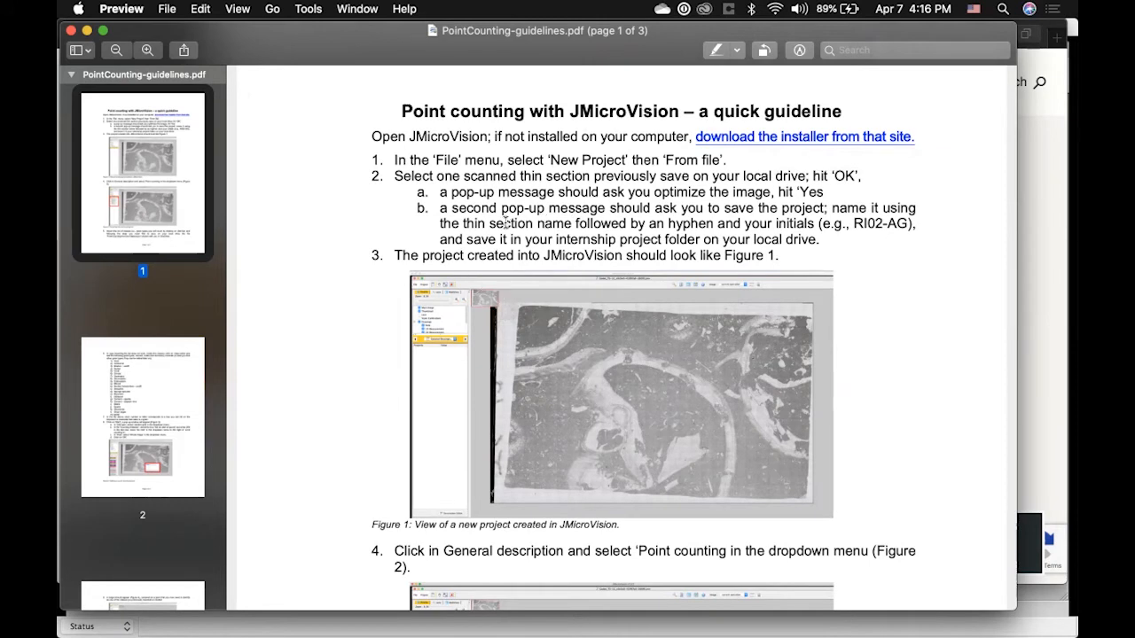
- Check the point counting guidelines, switch to JMicroVision and close the open RI2 2X and AS1 2X-red projects
scroll(505, 223, "down", 10)
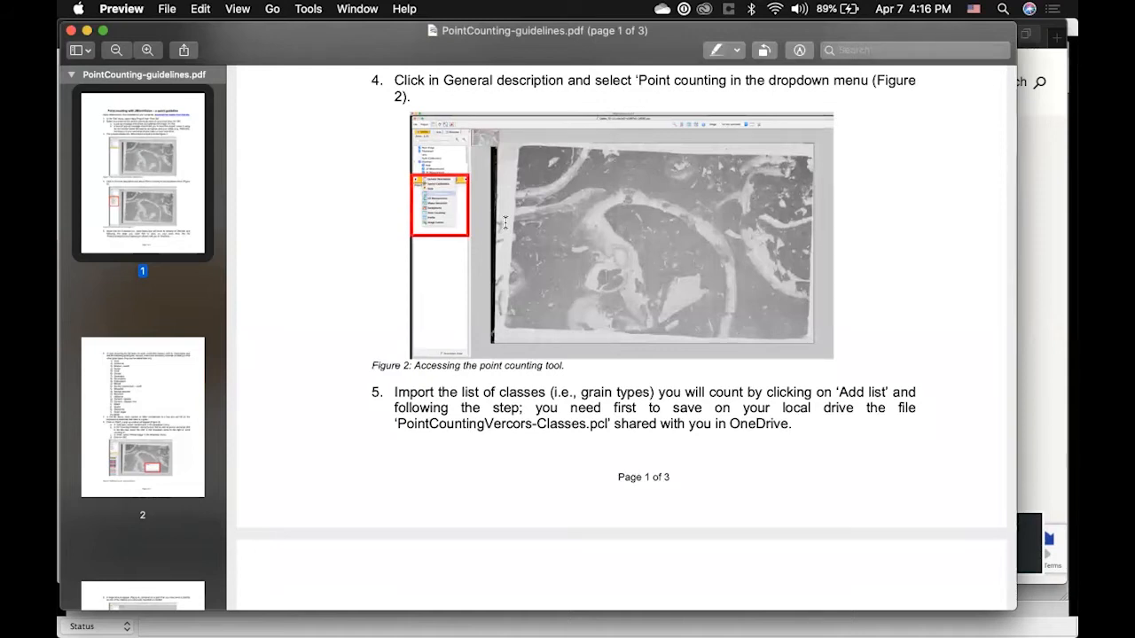
key("super+Tab")
key("super+Tab")
key("super+Tab")
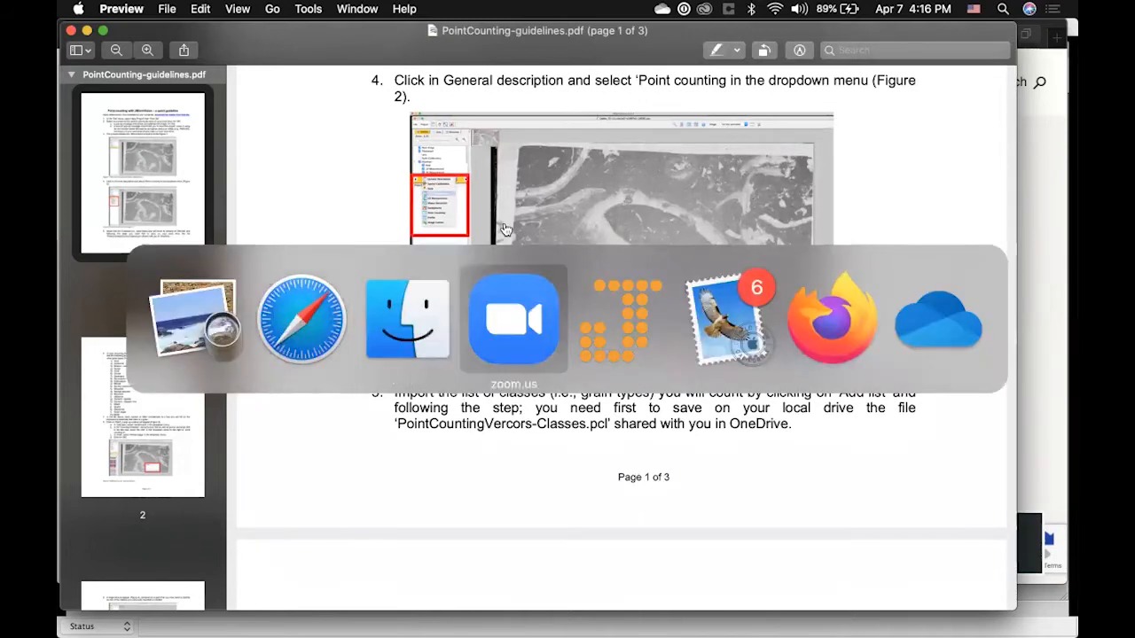
key("super+Tab")
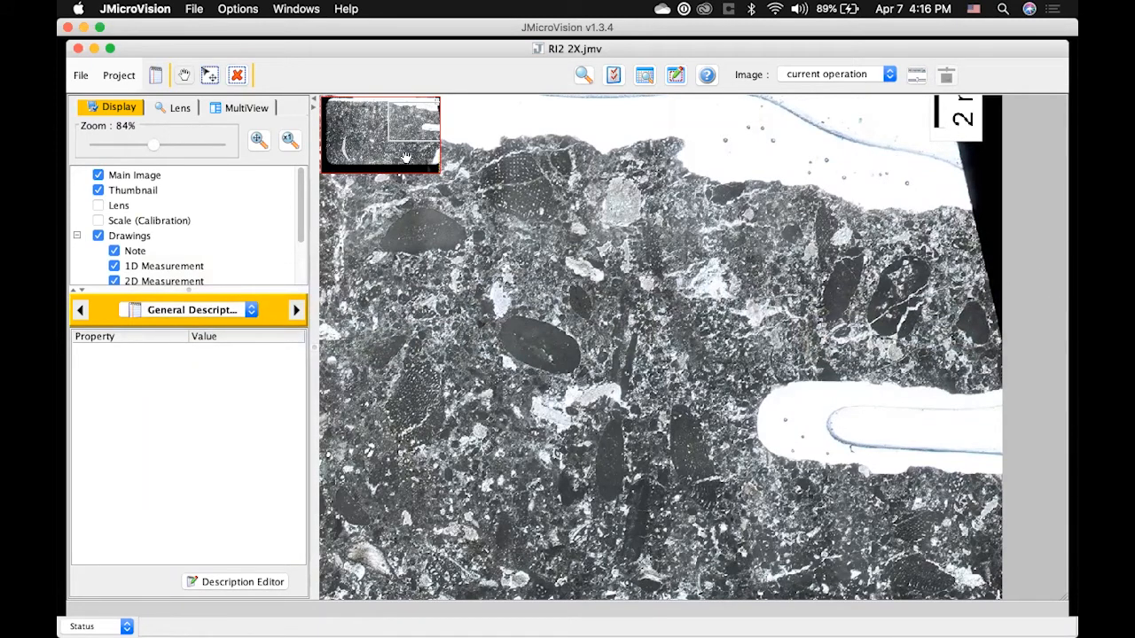
left_click(78, 50)
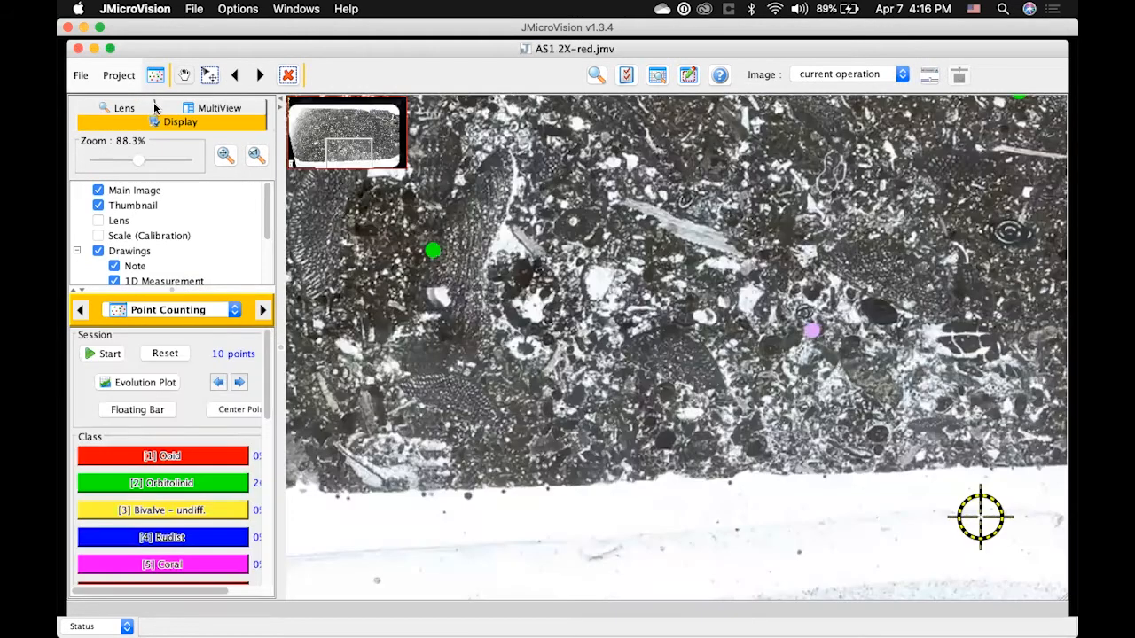
left_click(78, 50)
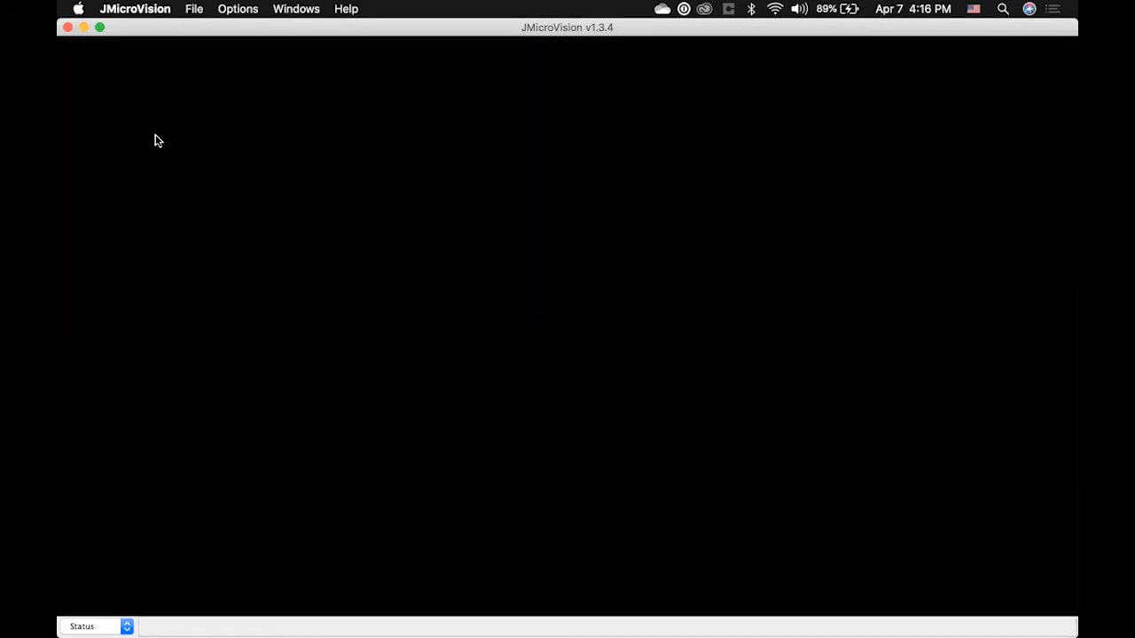
- Start a new project from an image, using RI2 2X.jpg from the CAREER internship folder as the main image
left_click(203, 10)
mouse_move(205, 26)
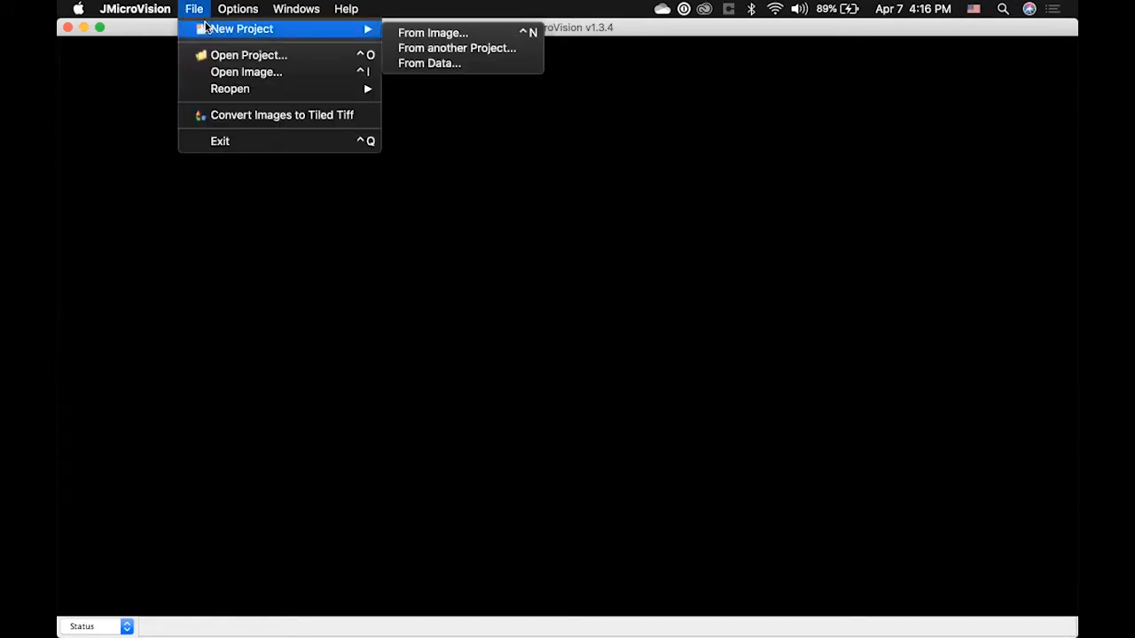
left_click(406, 33)
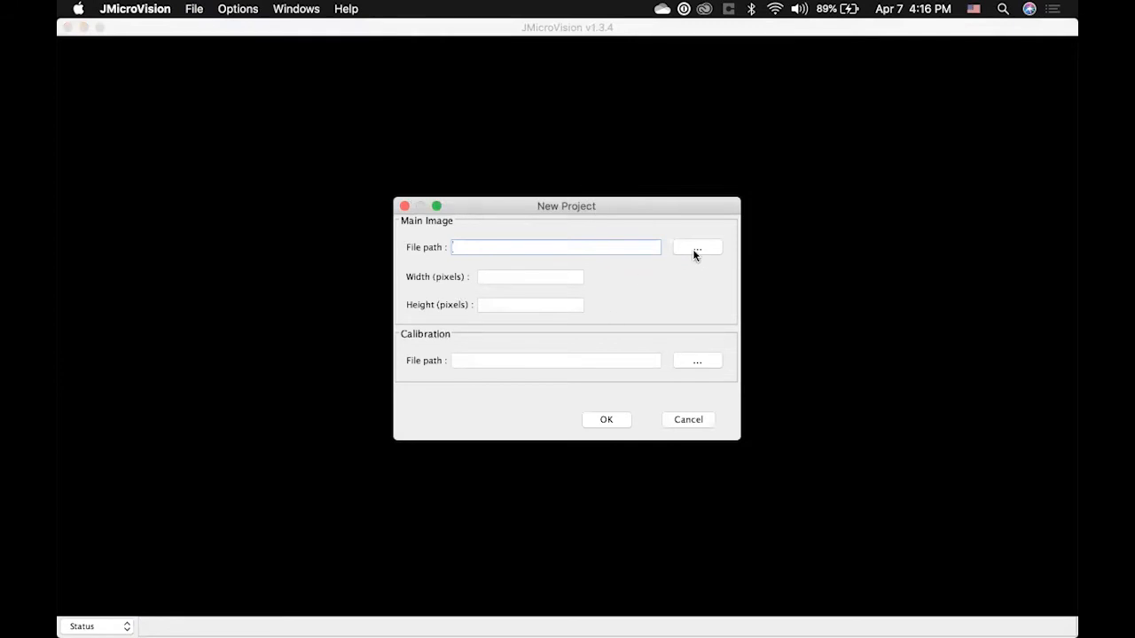
left_click(697, 250)
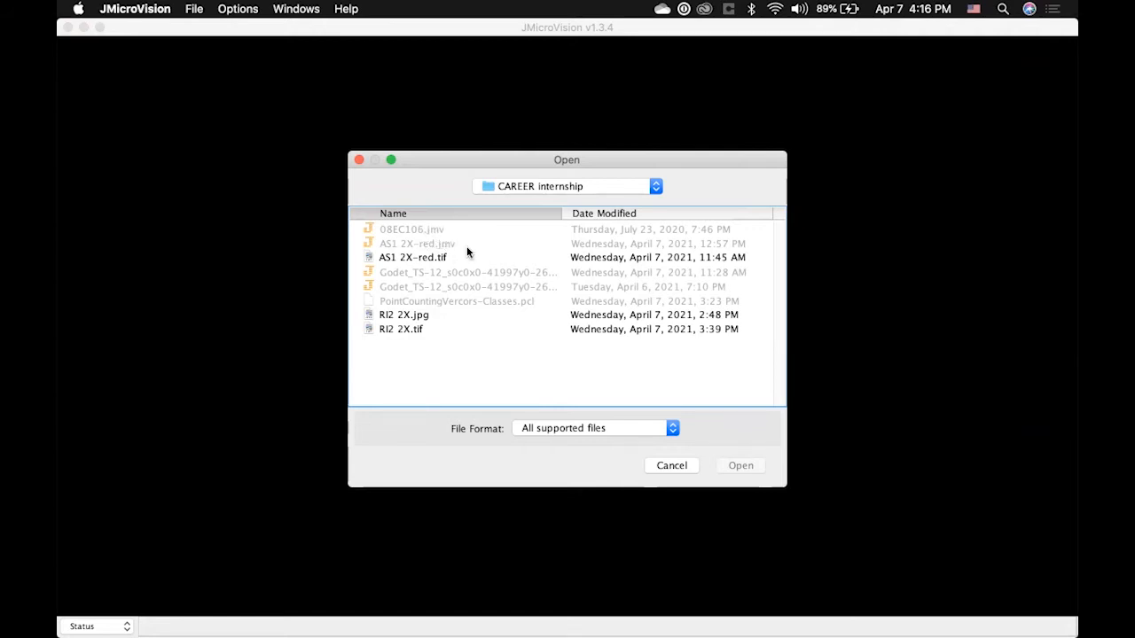
left_click(412, 318)
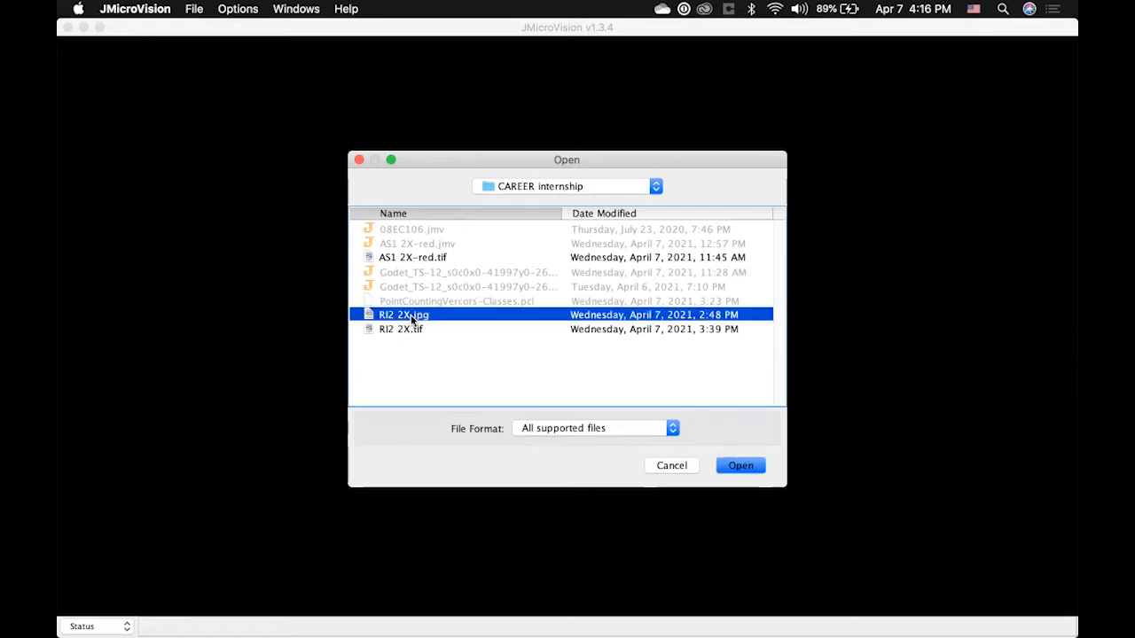
left_click(743, 465)
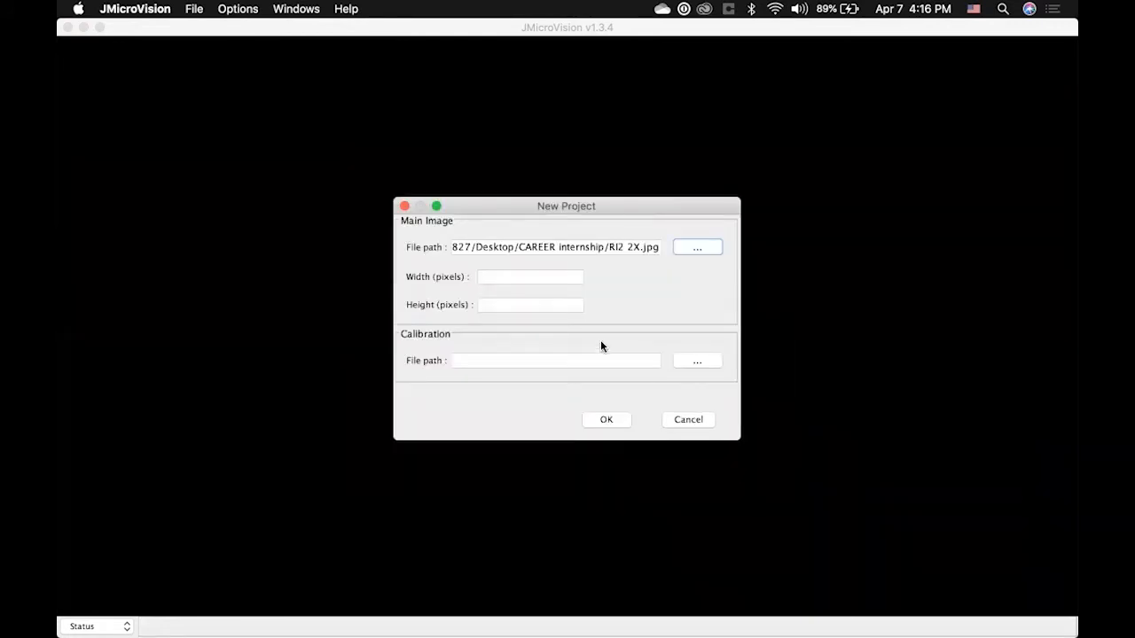
- Optimize the image by saving it as tiled TIFF RI2 2X, replacing the existing file, and create the project
left_click(616, 422)
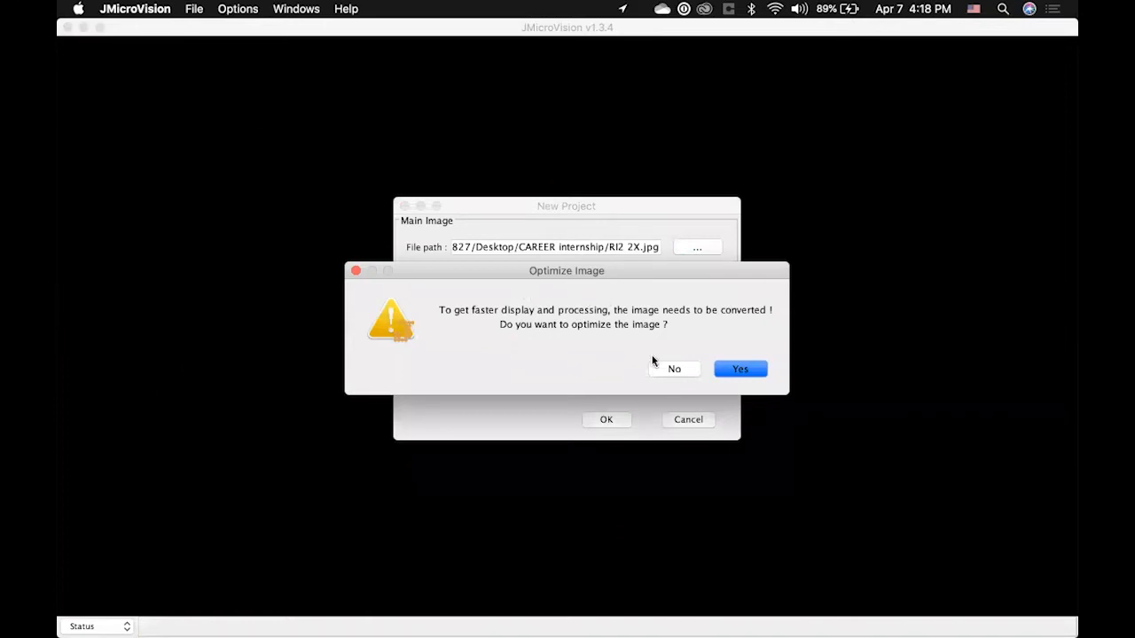
left_click(730, 371)
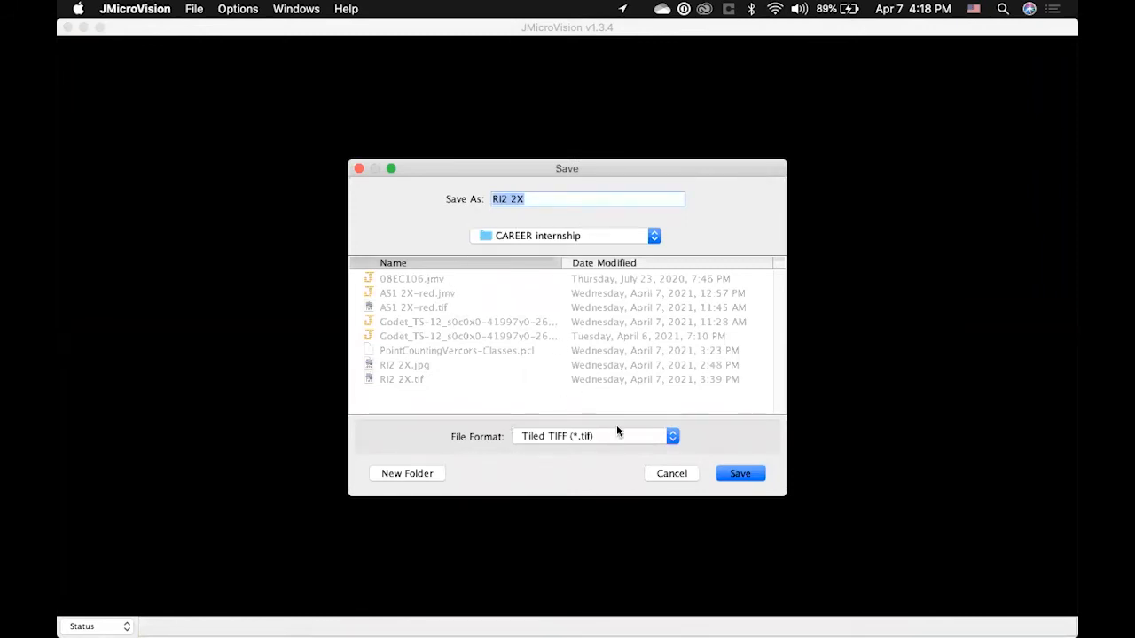
left_click(740, 475)
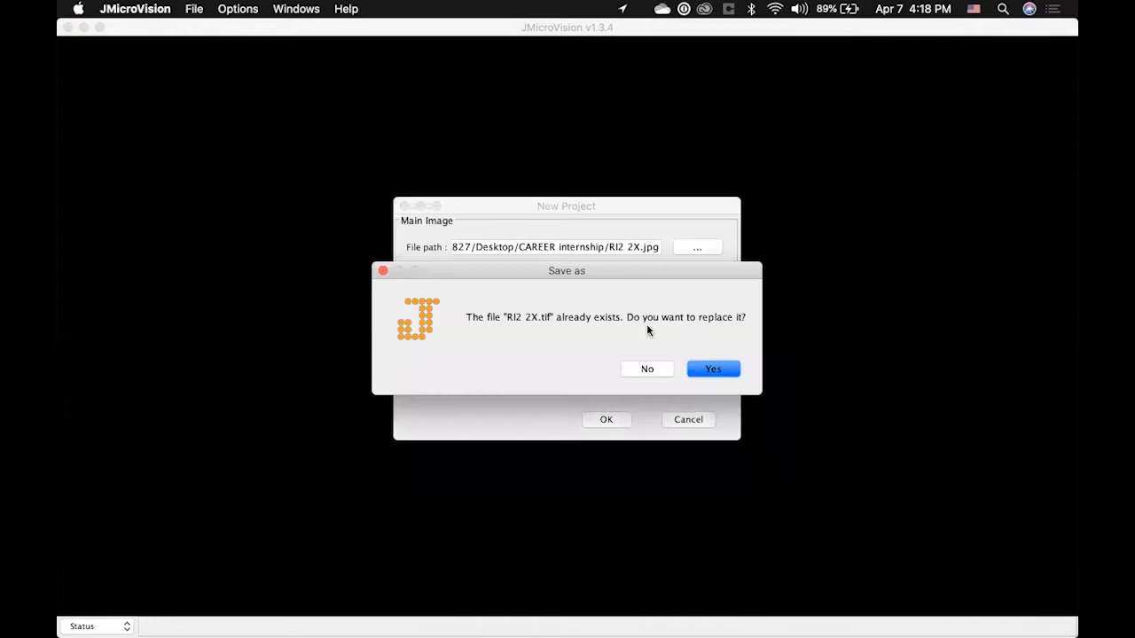
left_click(724, 370)
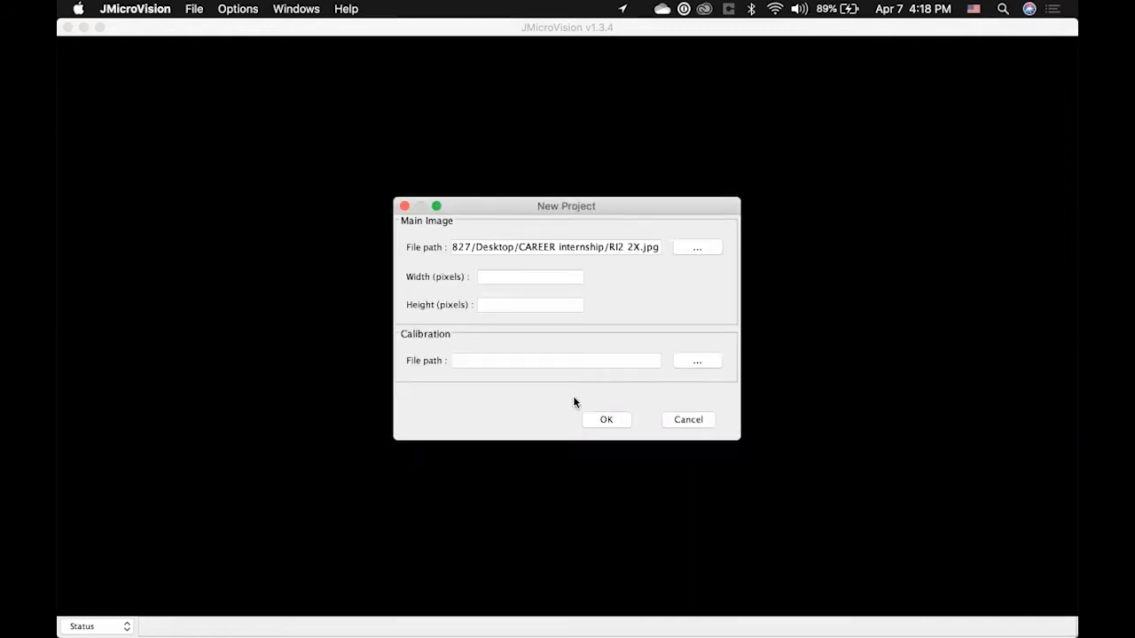
left_click(590, 419)
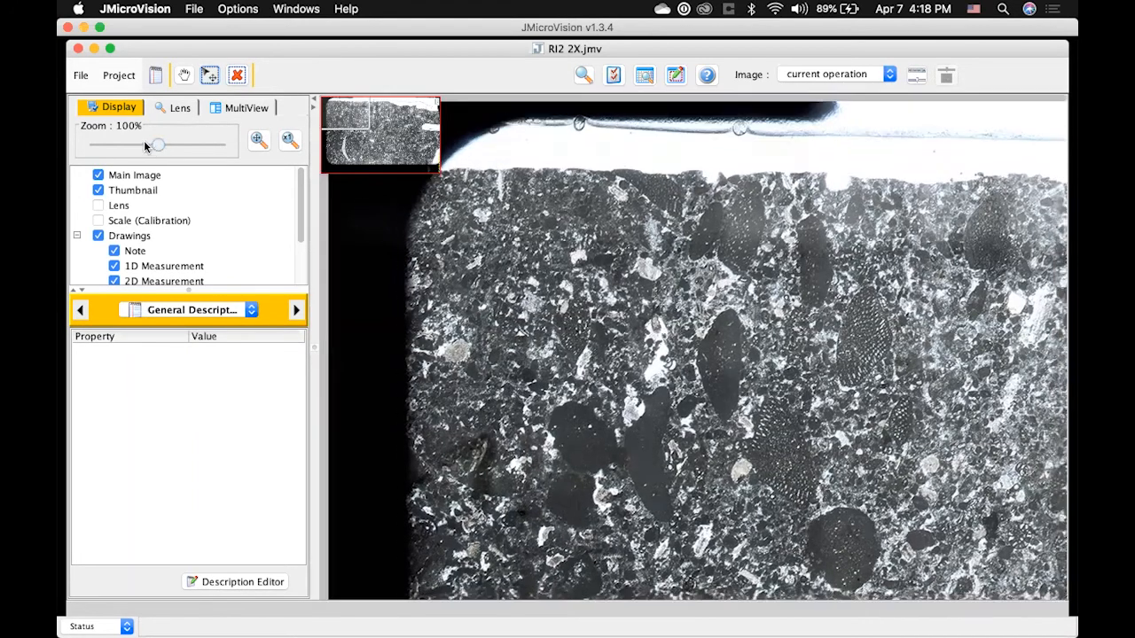
- Examine the thin section image across its width, including the 2 mm scale bar, with the zoom reduced to 44%
left_click(146, 146)
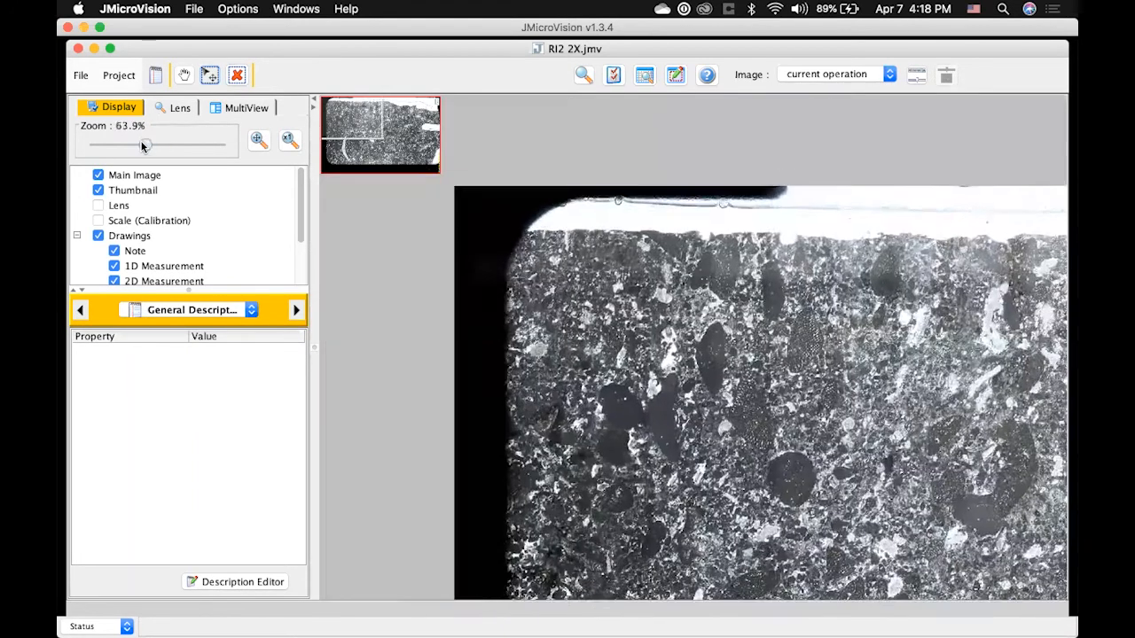
left_click(183, 75)
left_click_drag(785, 397, 693, 333)
left_click_drag(787, 369, 680, 291)
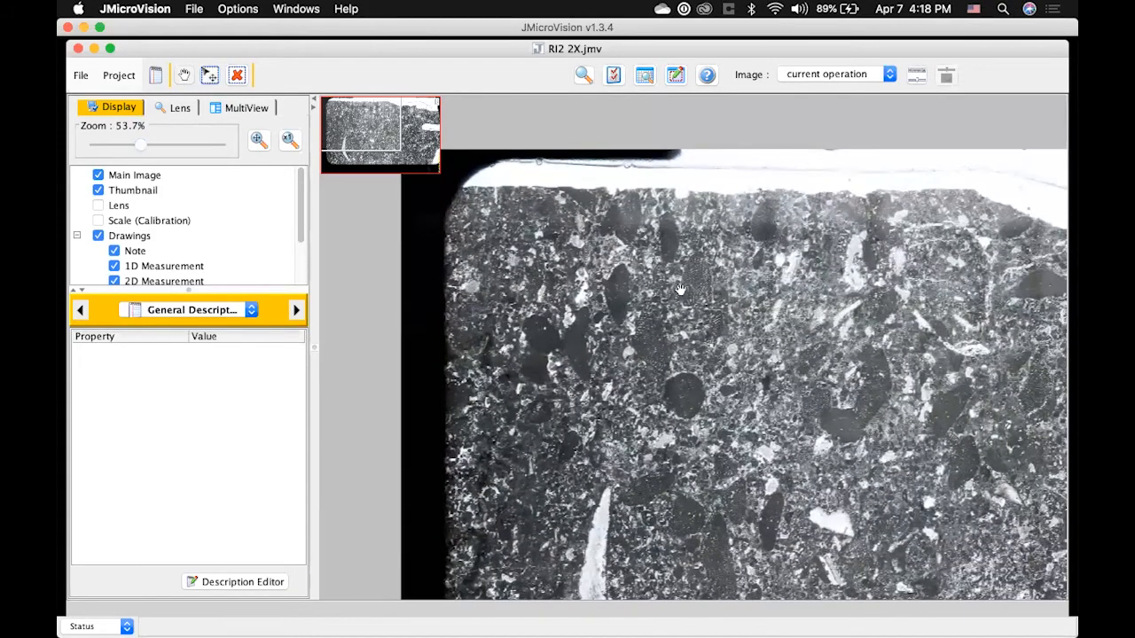
left_click_drag(851, 350, 732, 270)
left_click_drag(829, 396, 679, 440)
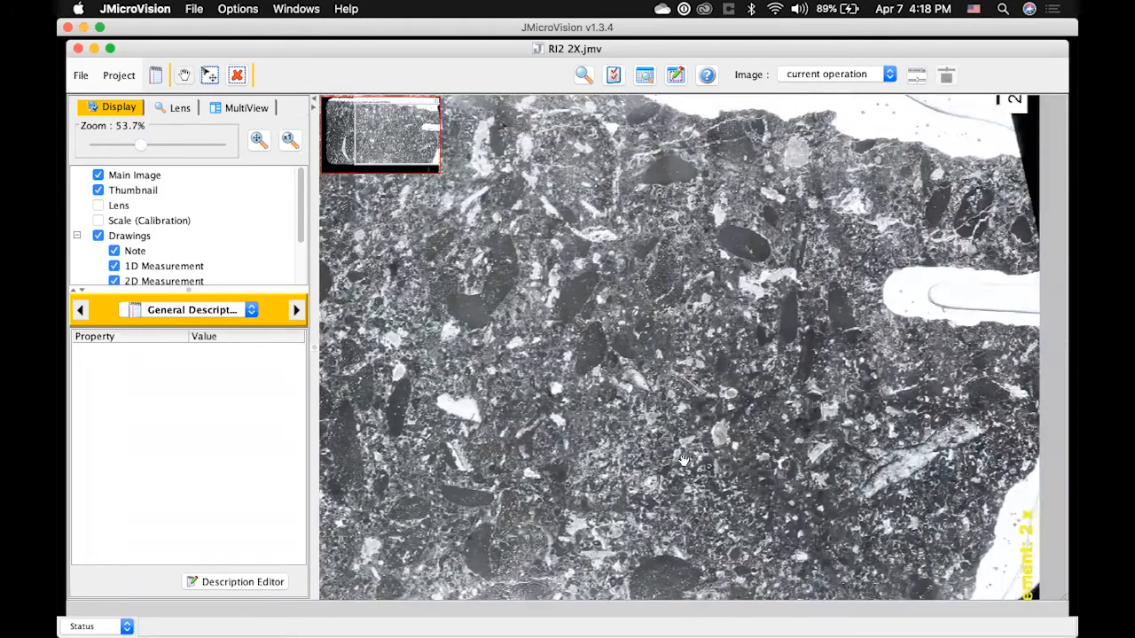
left_click_drag(884, 306, 816, 305)
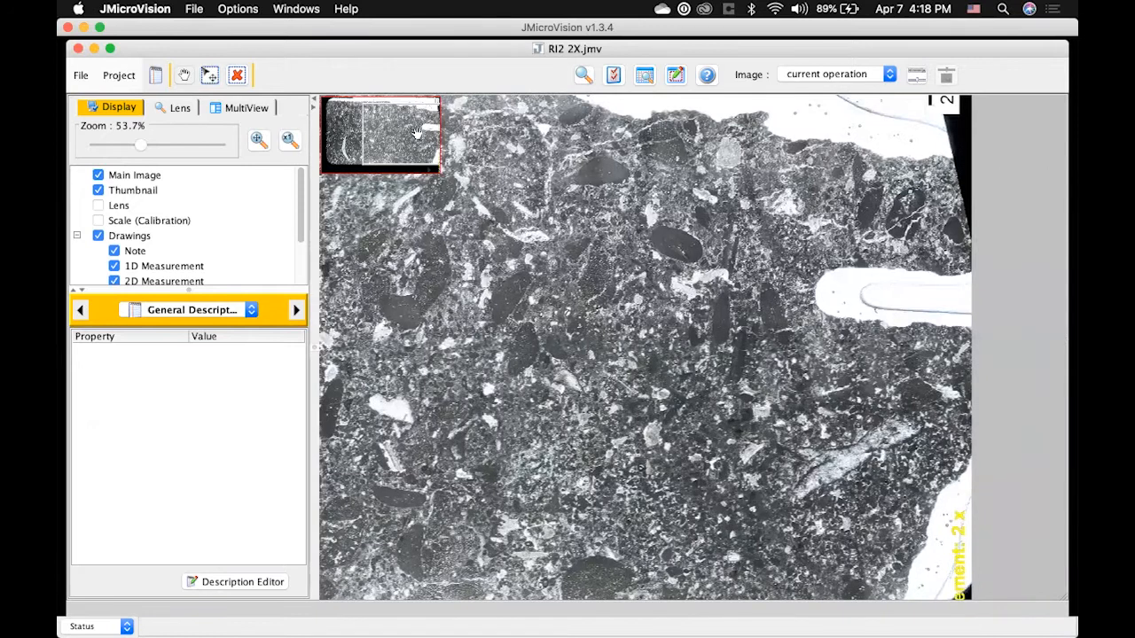
scroll(797, 292, "up", 2)
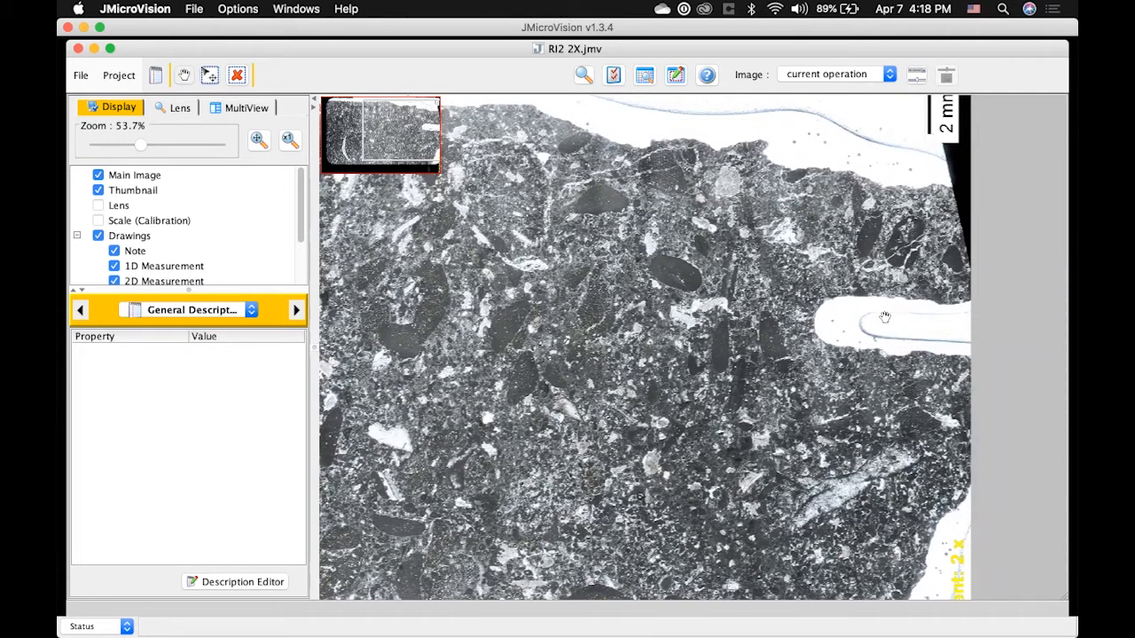
scroll(664, 353, "down", 2)
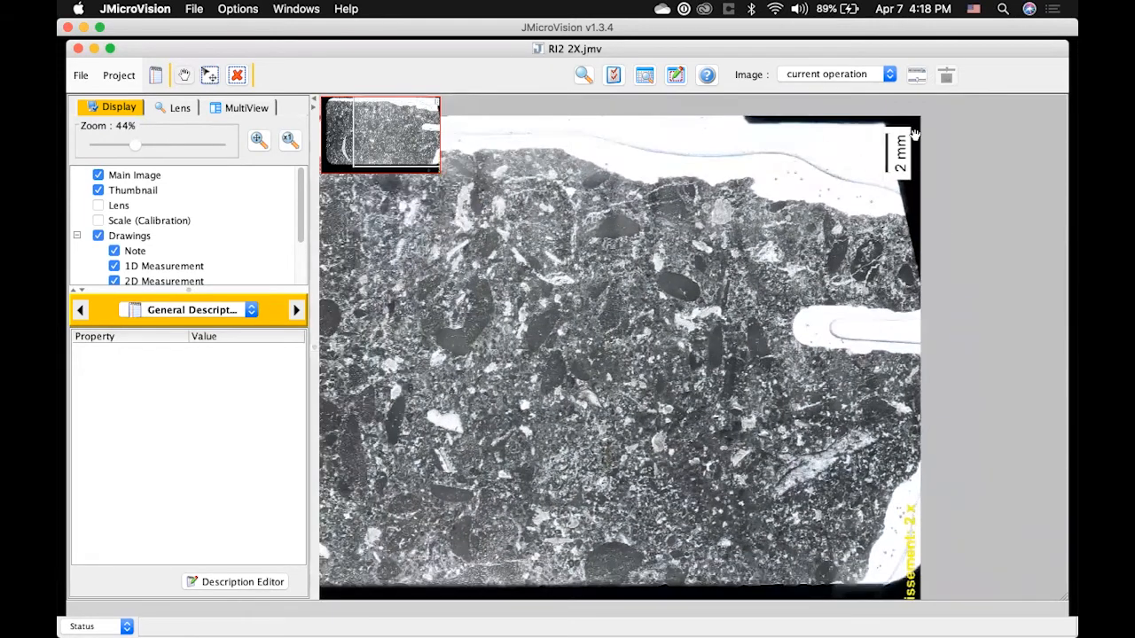
left_click_drag(660, 345, 823, 351)
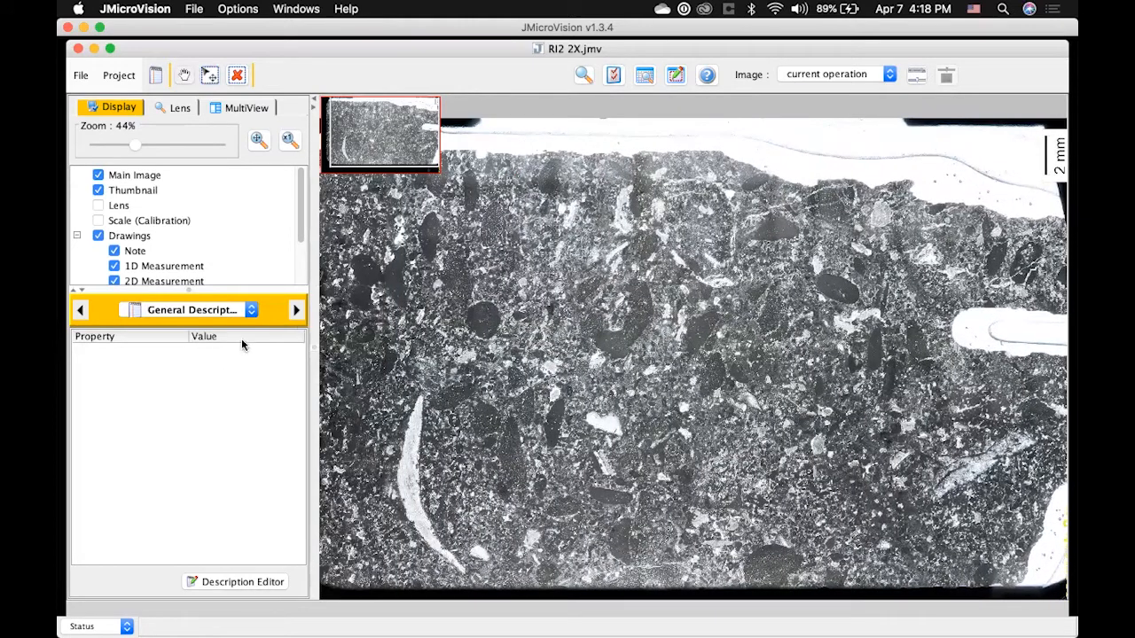
- Switch to Point Counting and import the class list PointCountingVercors-Classes.pcl through the class editor
left_click(230, 310)
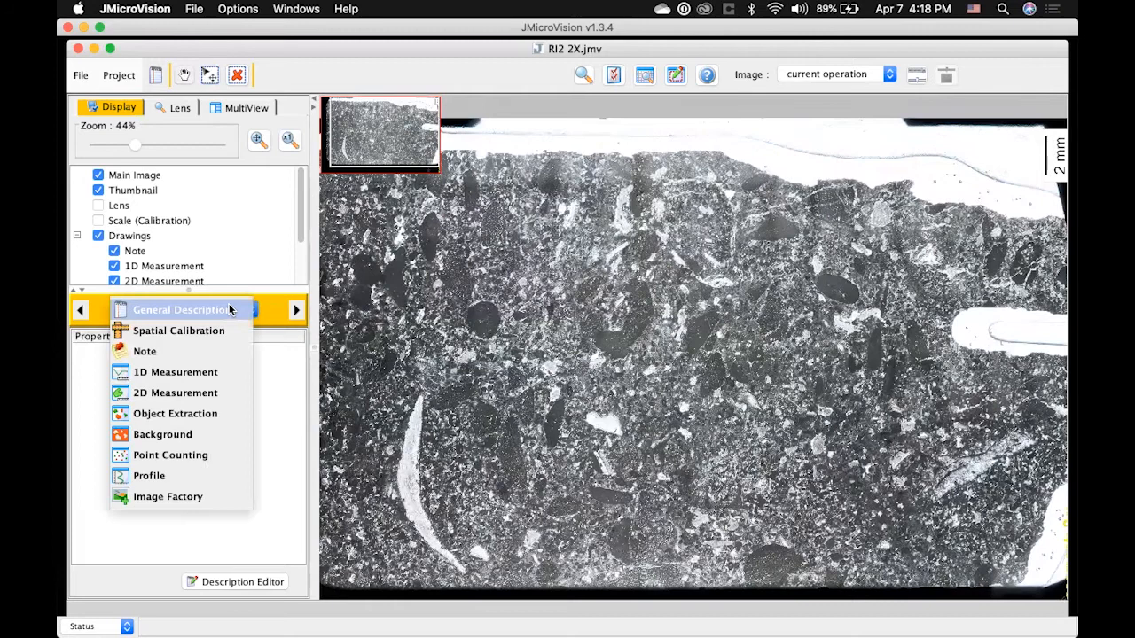
left_click(160, 452)
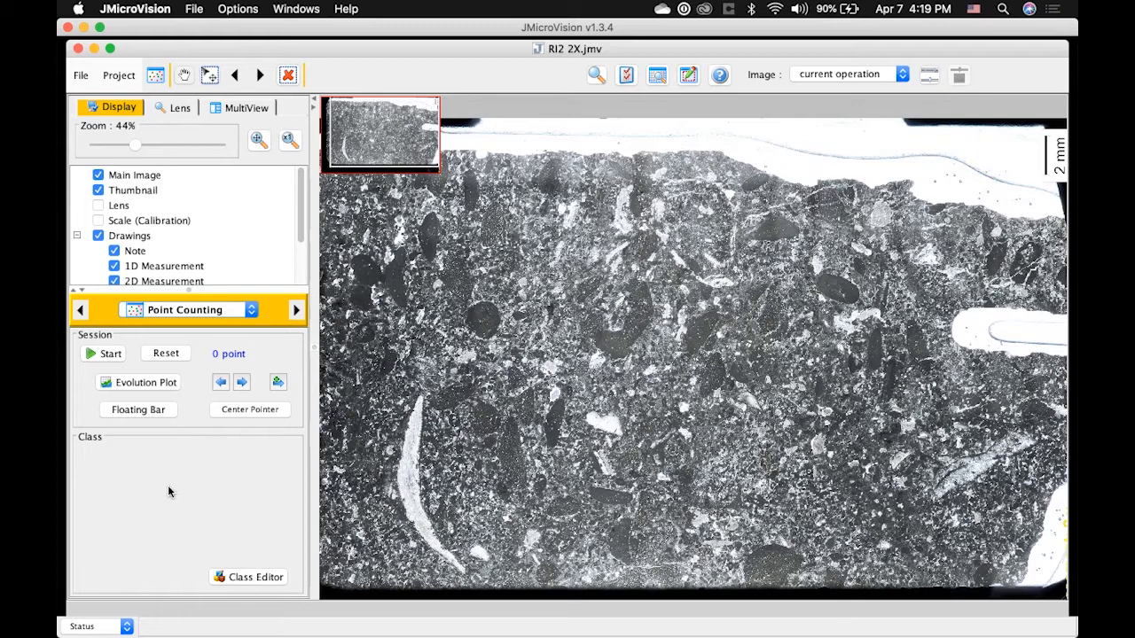
left_click(244, 578)
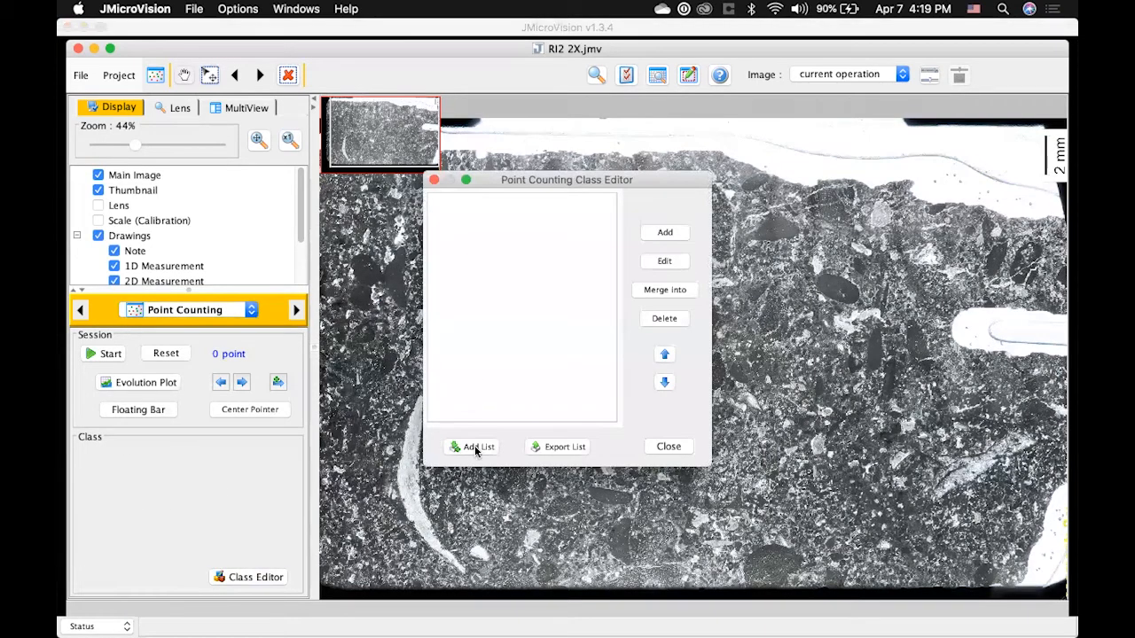
left_click(474, 447)
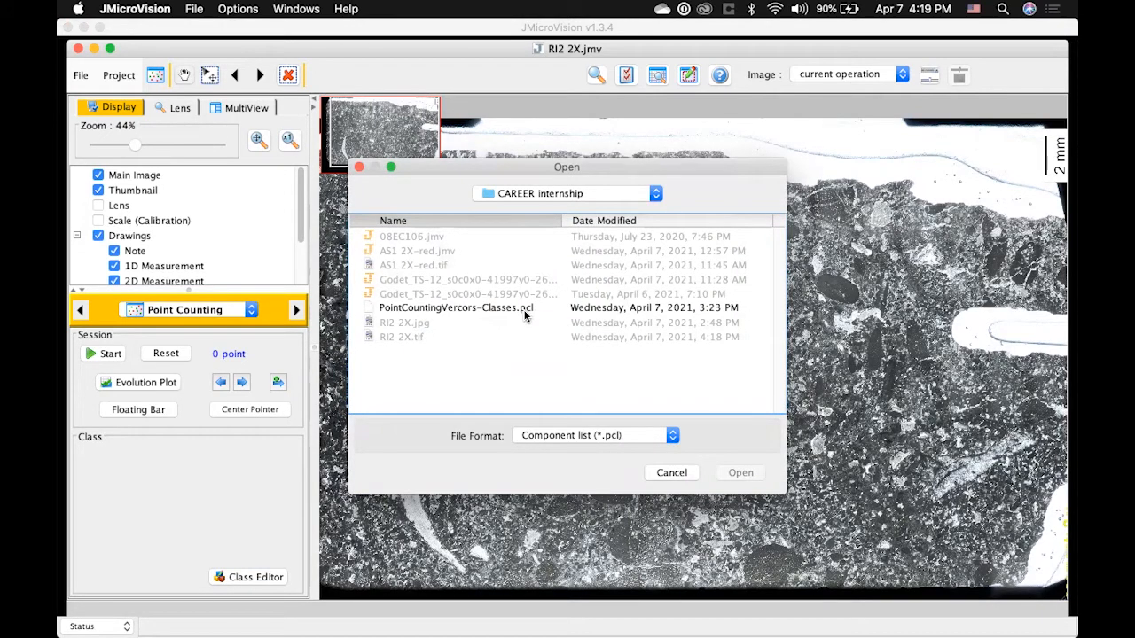
left_click(503, 307)
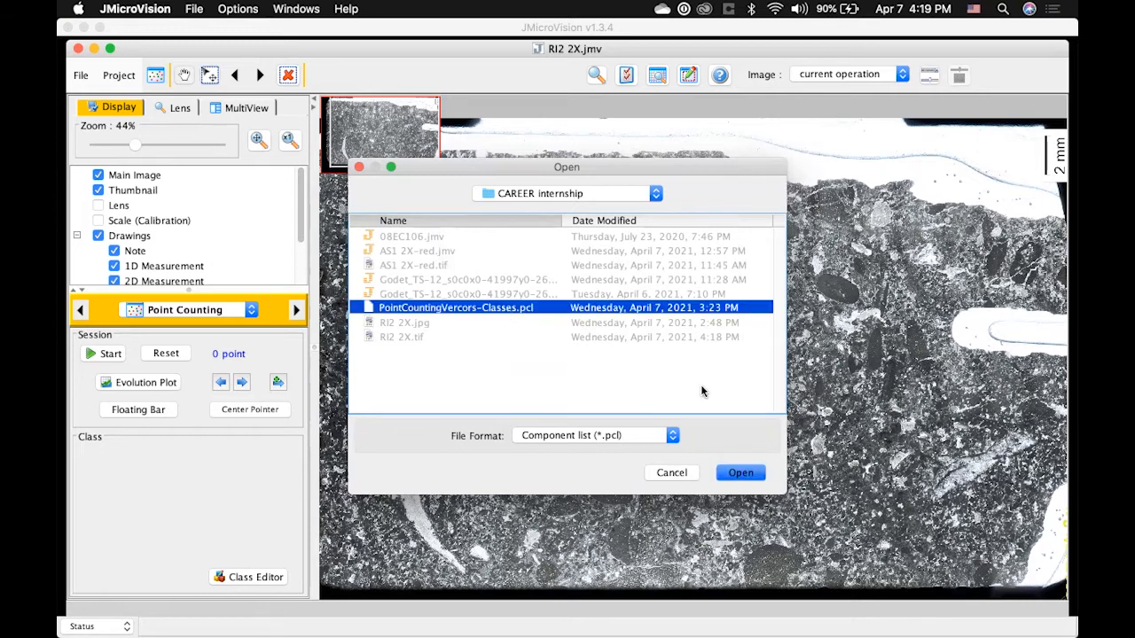
left_click(740, 472)
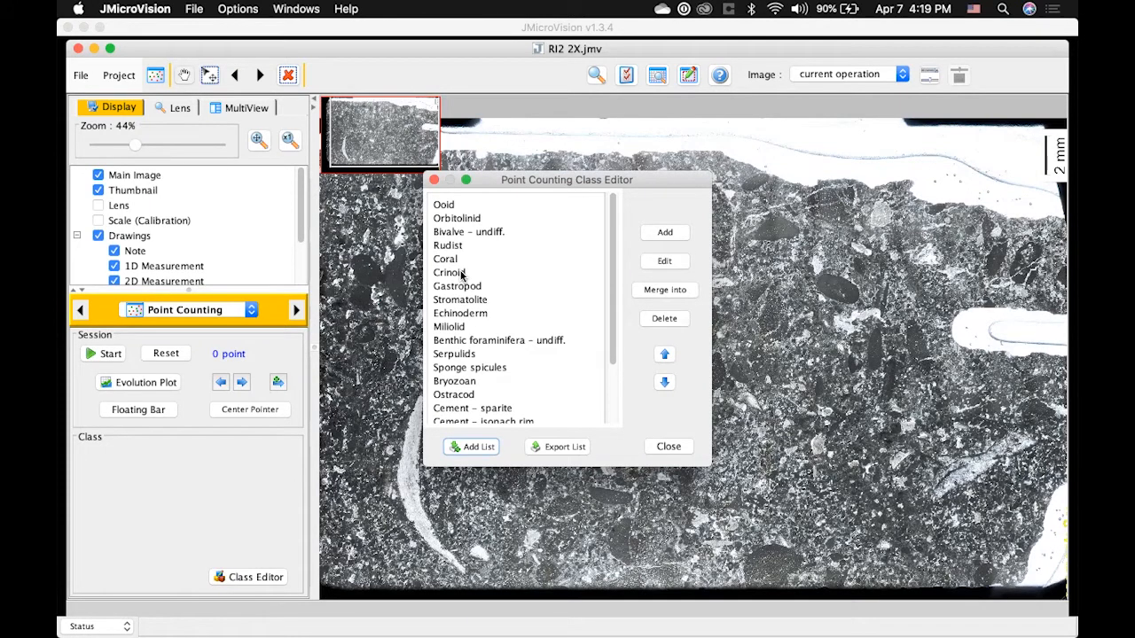
scroll(461, 276, "down", 5)
scroll(461, 276, "up", 5)
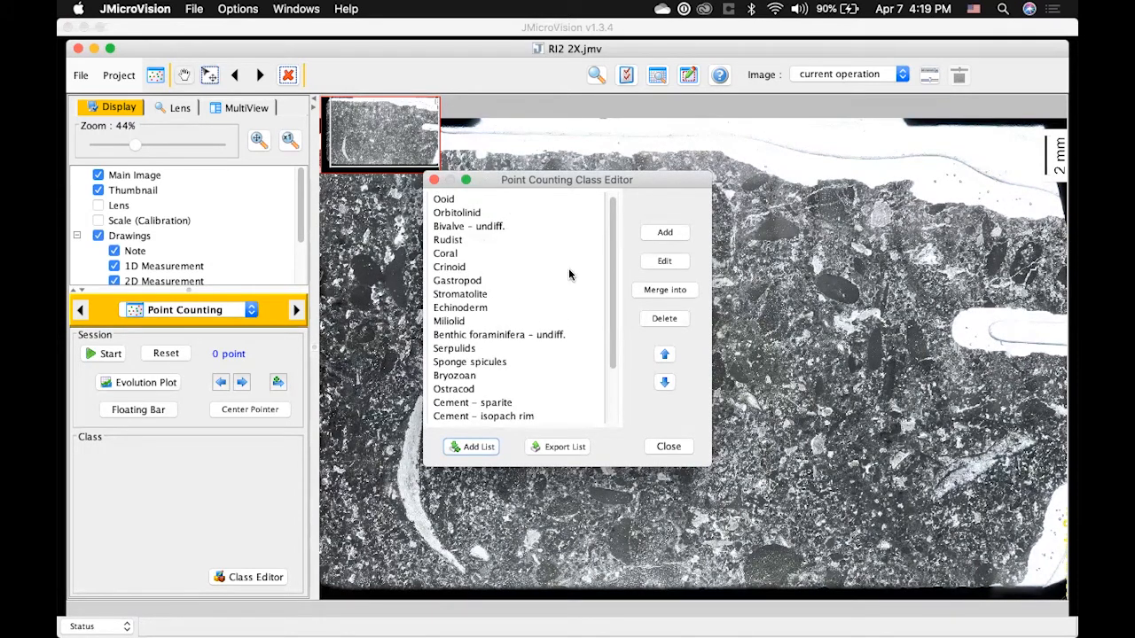
left_click(668, 446)
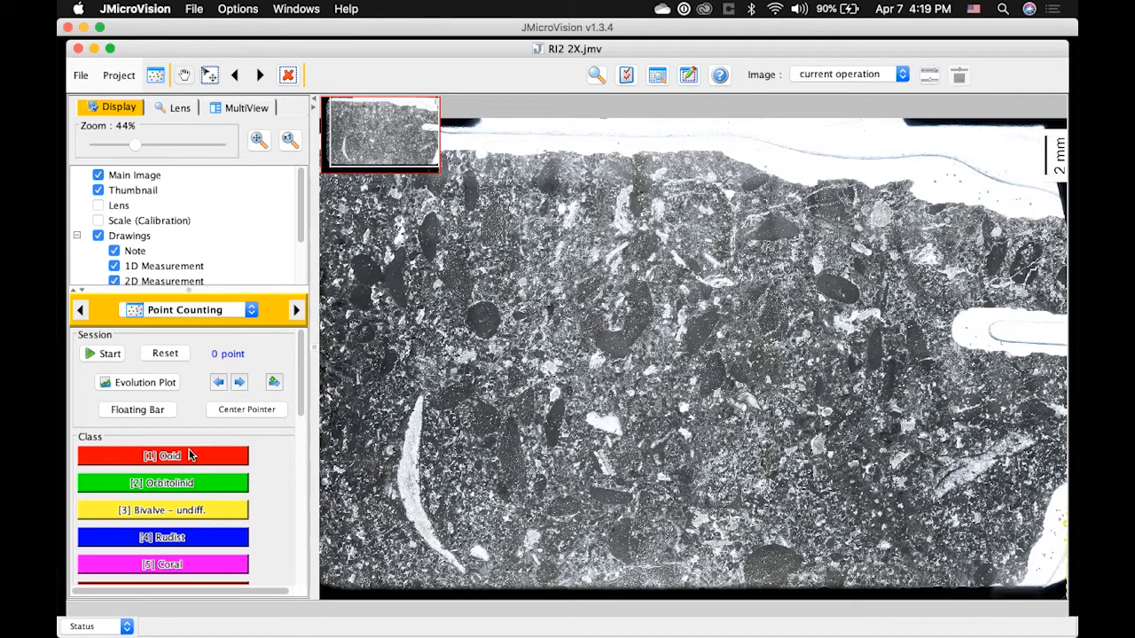
scroll(222, 511, "down", 1)
scroll(224, 518, "up", 1)
left_click(81, 77)
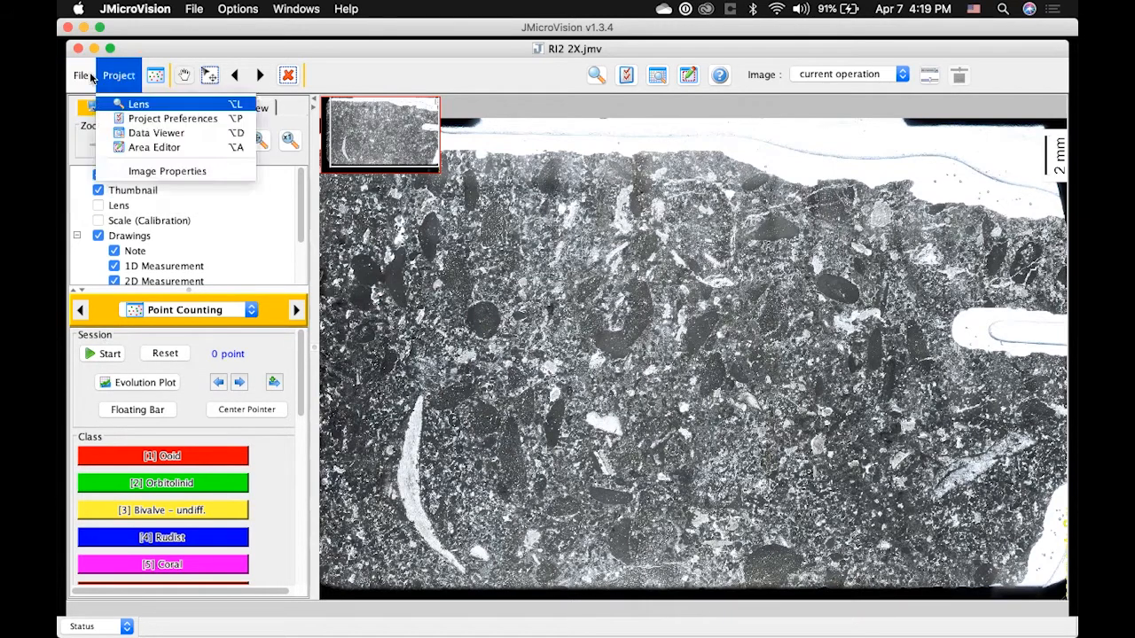
left_click(124, 105)
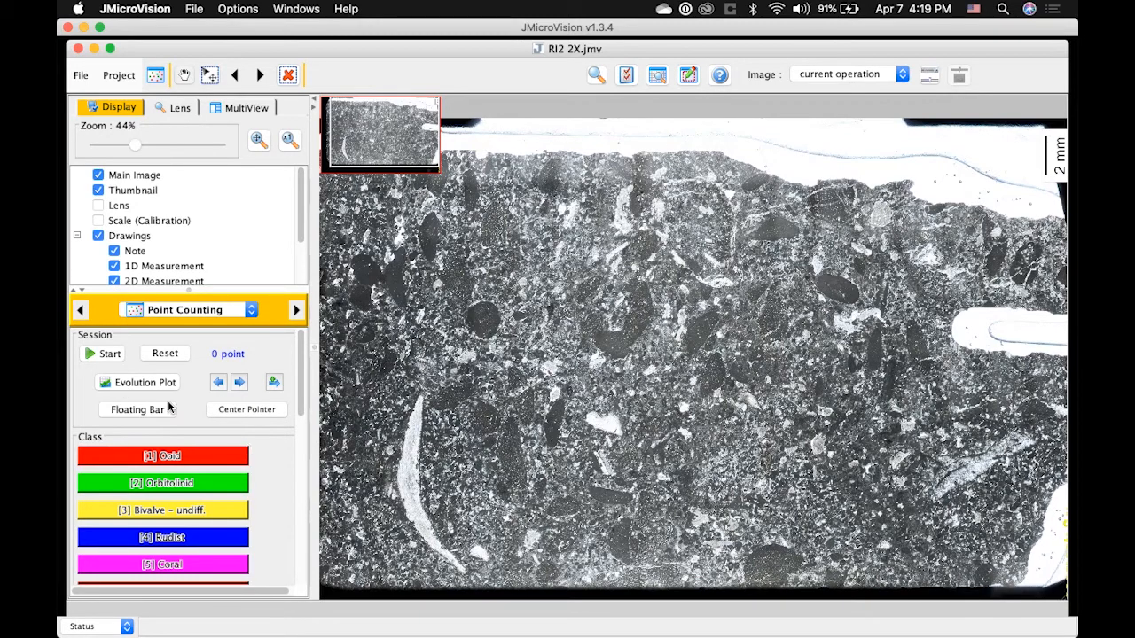
- Start a point counting session with a random grid, an alert at 250 points, no counting limit and the whole image as area
left_click(96, 355)
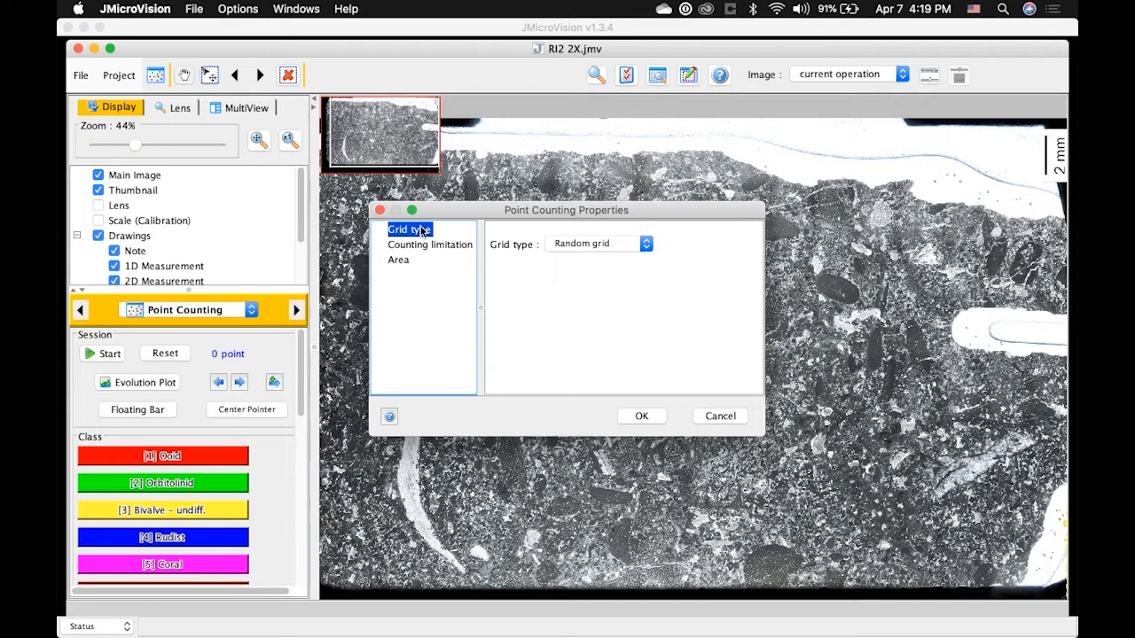
left_click(610, 240)
left_click(612, 245)
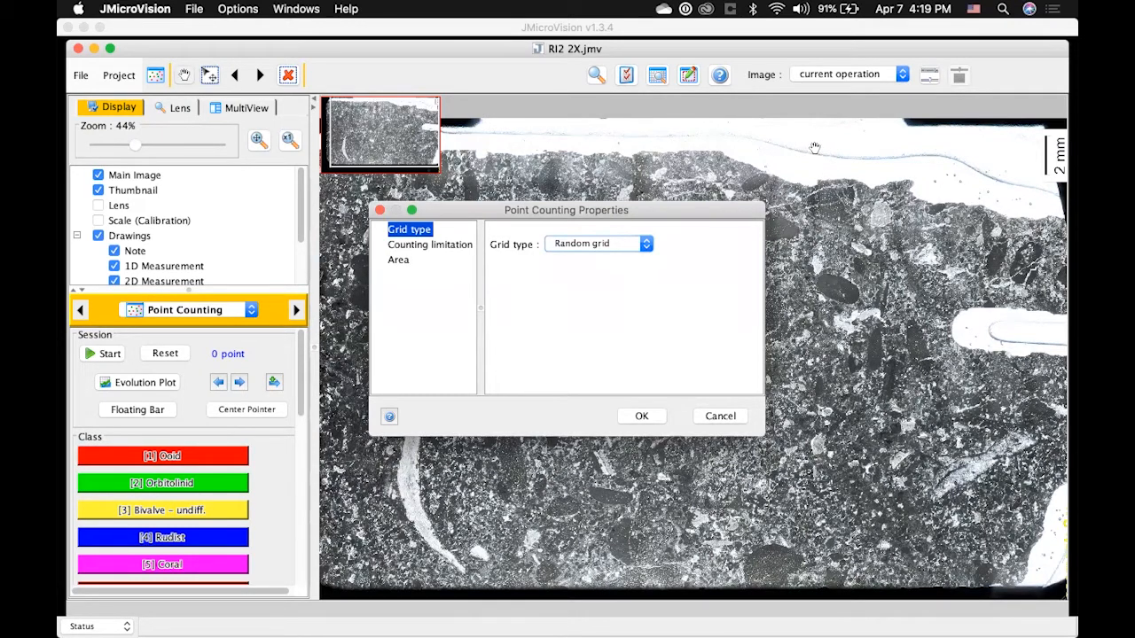
left_click(445, 245)
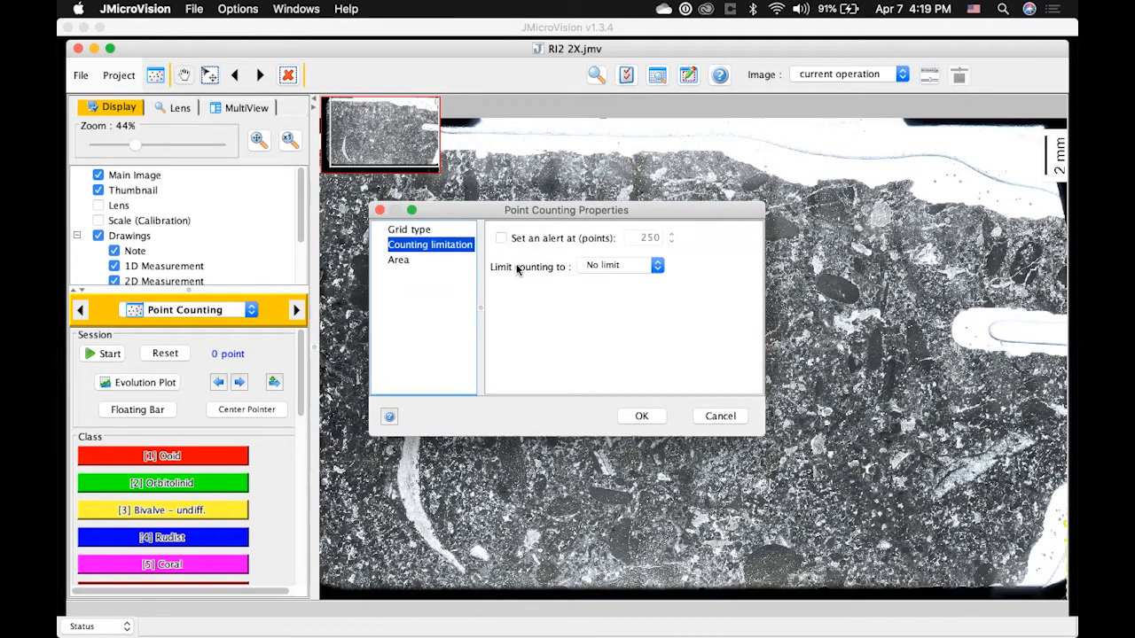
left_click(536, 244)
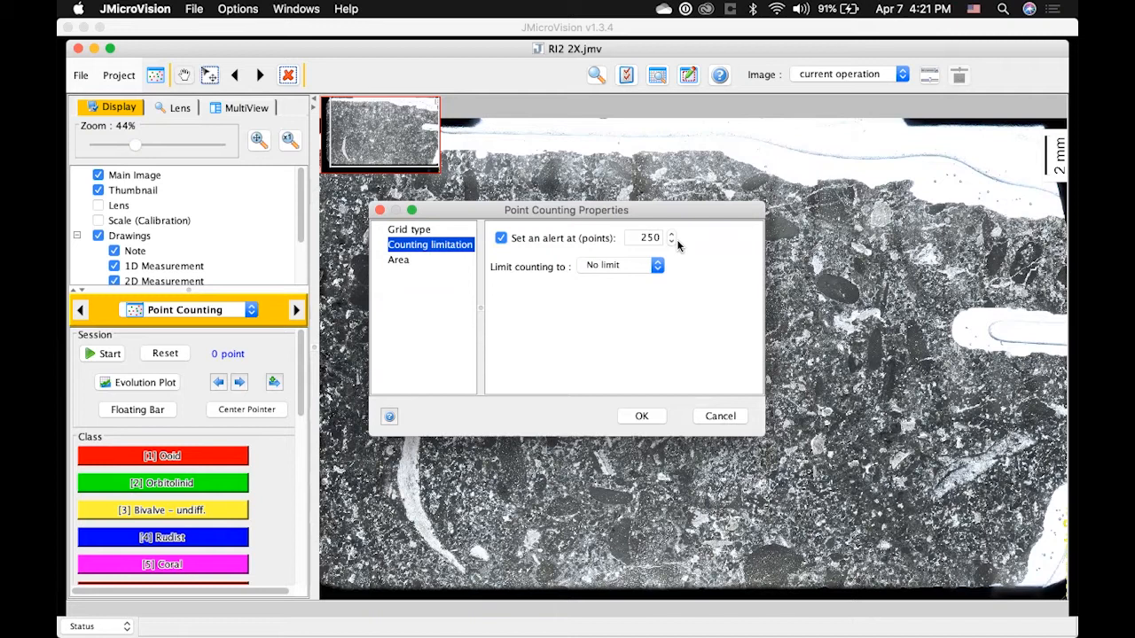
left_click(403, 260)
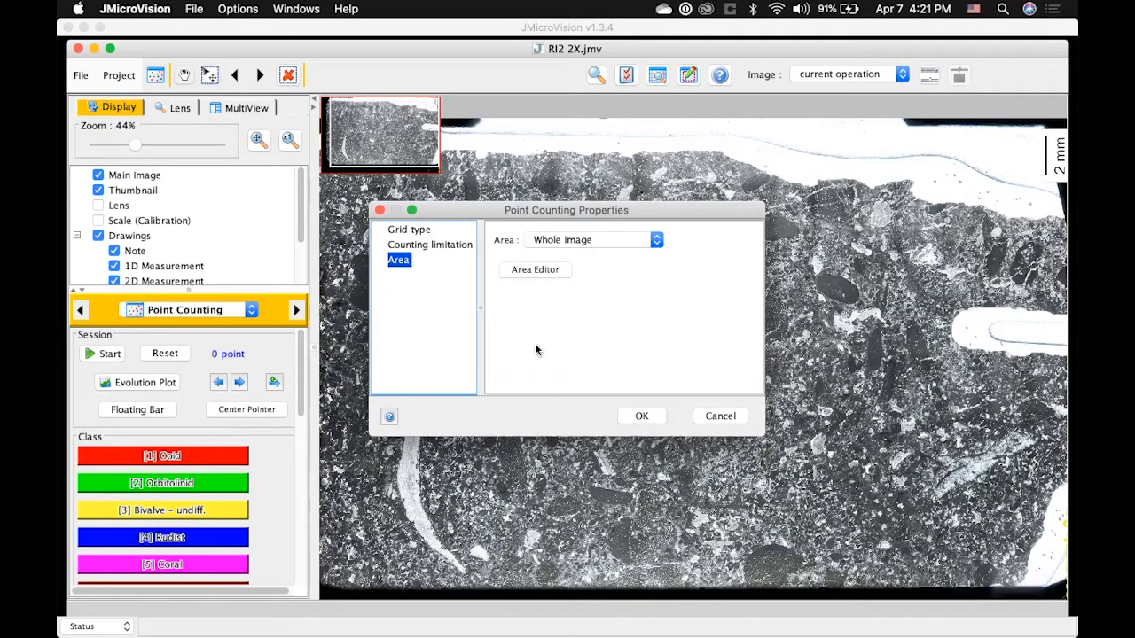
left_click(637, 415)
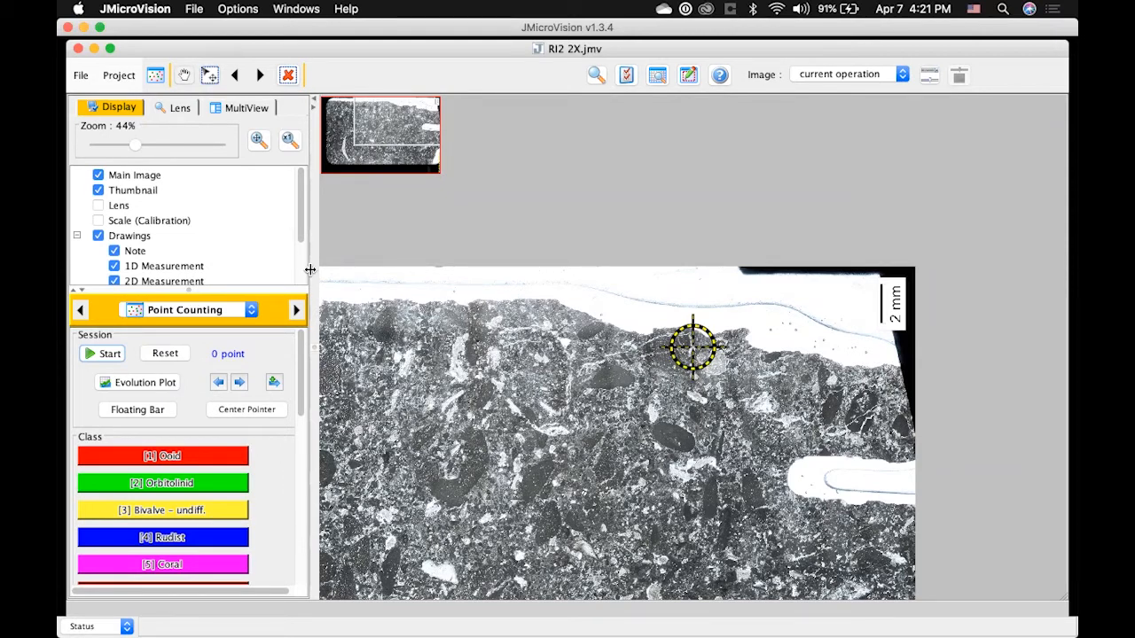
- Zoom in to 190.8% and classify the first point as Crinoid
left_click_drag(134, 143, 175, 150)
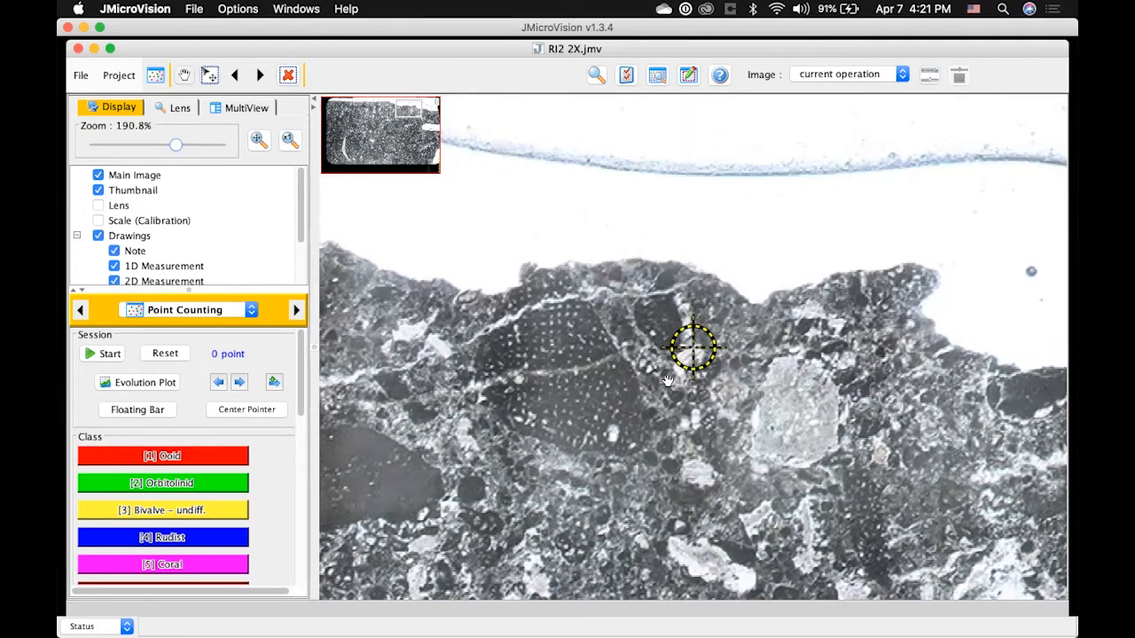
scroll(224, 467, "down", 3)
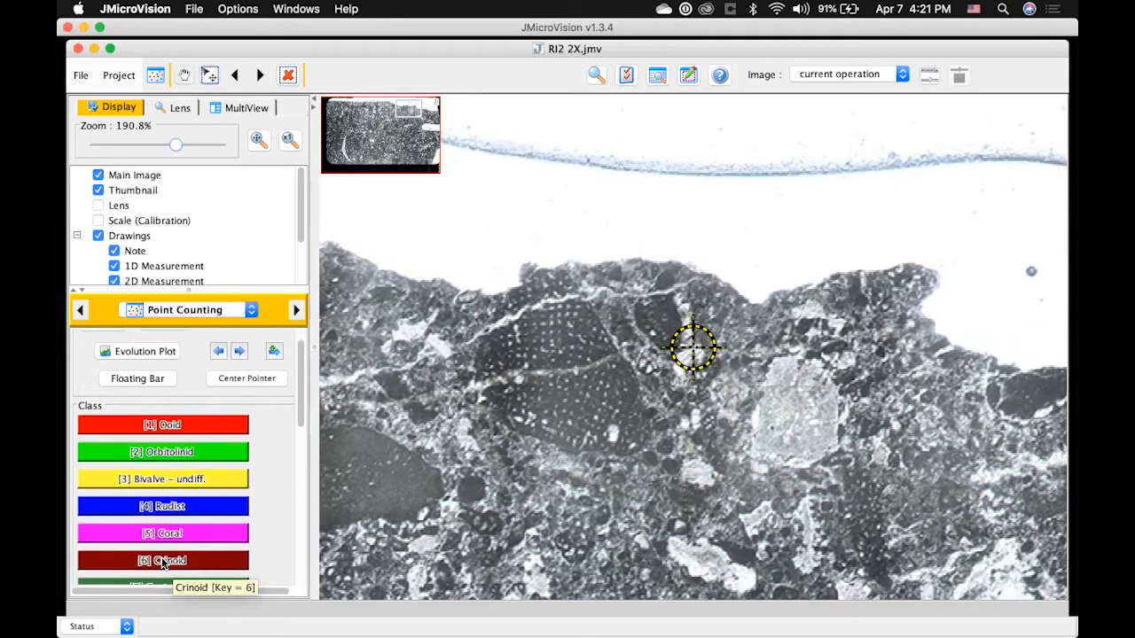
left_click(161, 560)
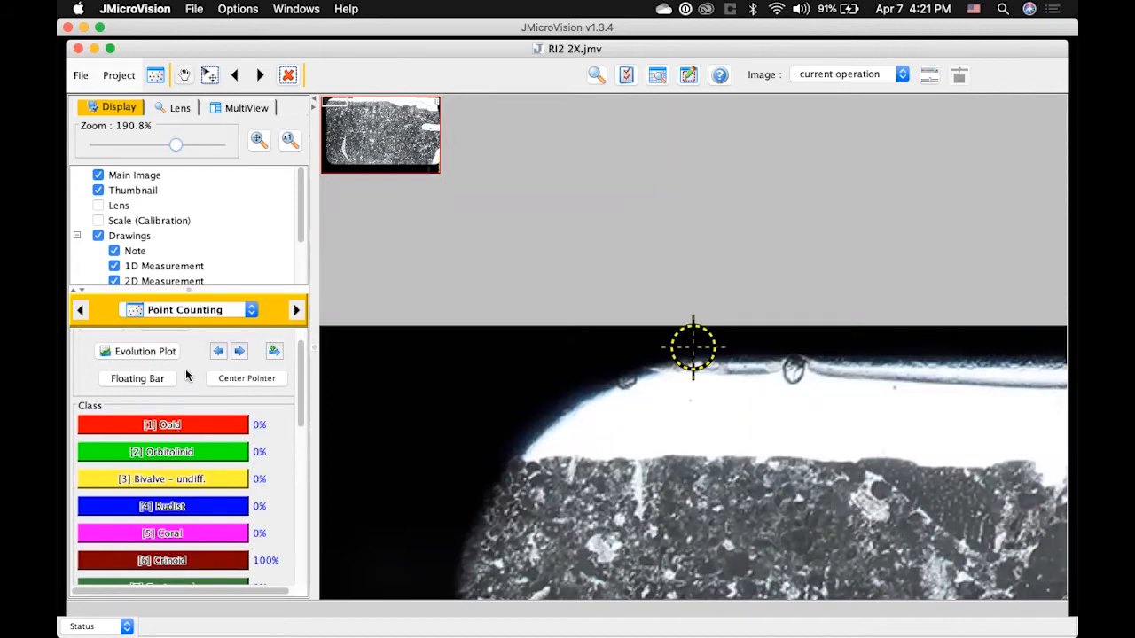
- Replace the point lying outside the rock section with a new random one and classify it as Matrix
scroll(186, 375, "up", 2)
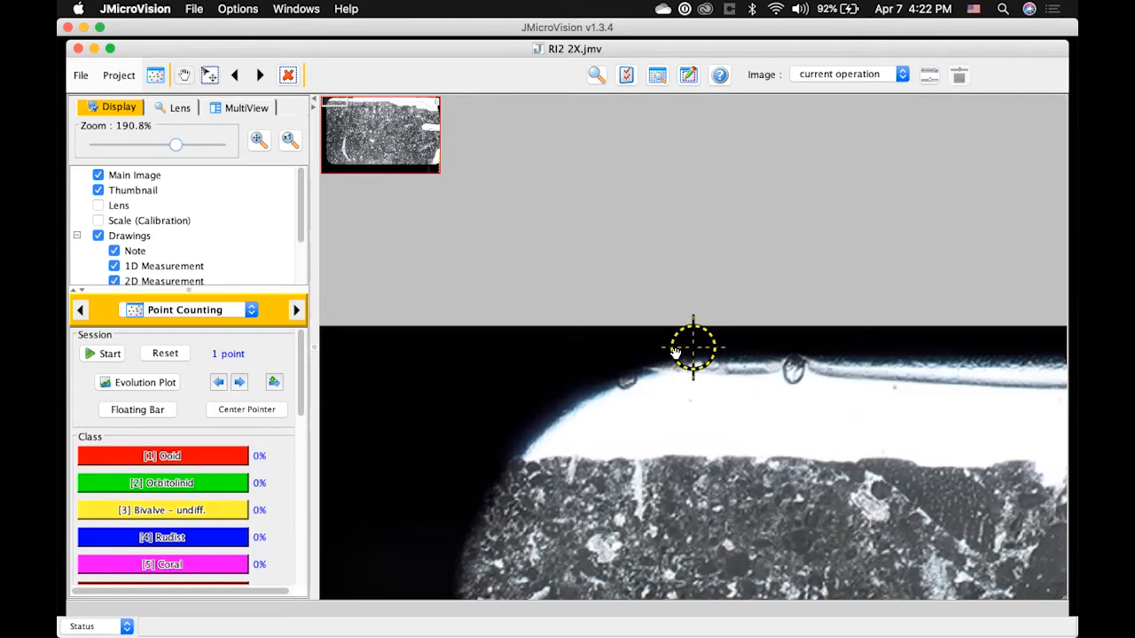
left_click(273, 383)
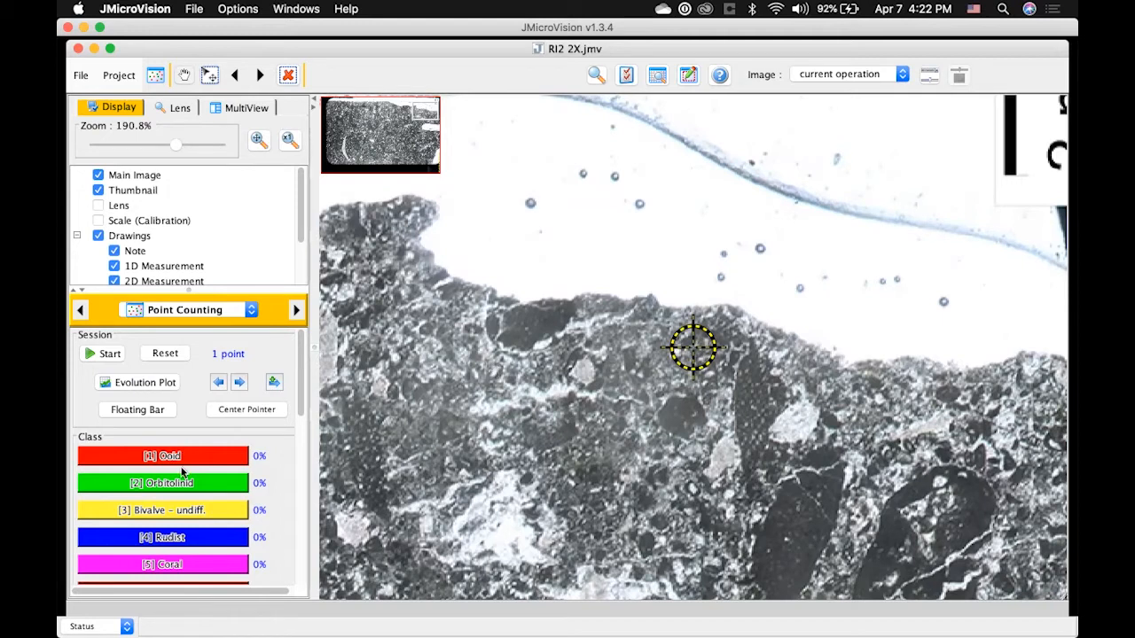
scroll(182, 472, "down", 5)
scroll(182, 473, "down", 5)
scroll(181, 473, "down", 5)
scroll(152, 534, "down", 5)
left_click(161, 429)
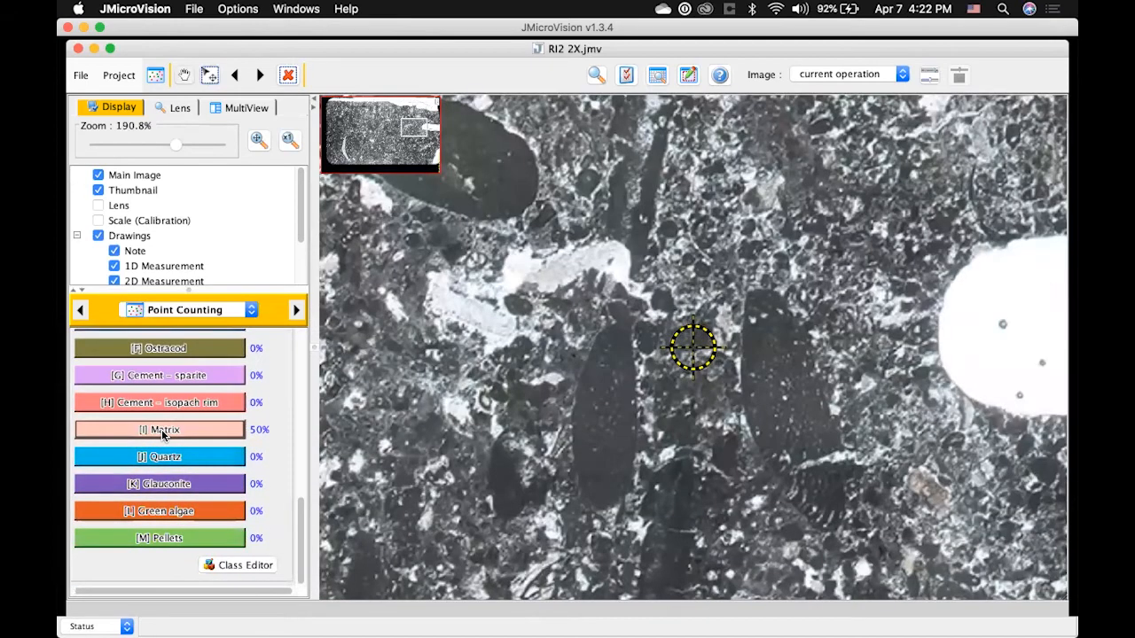
- Classify the next two points as Matrix and Orbitolinid, and enlarge the Point Counting panel
left_click(160, 427)
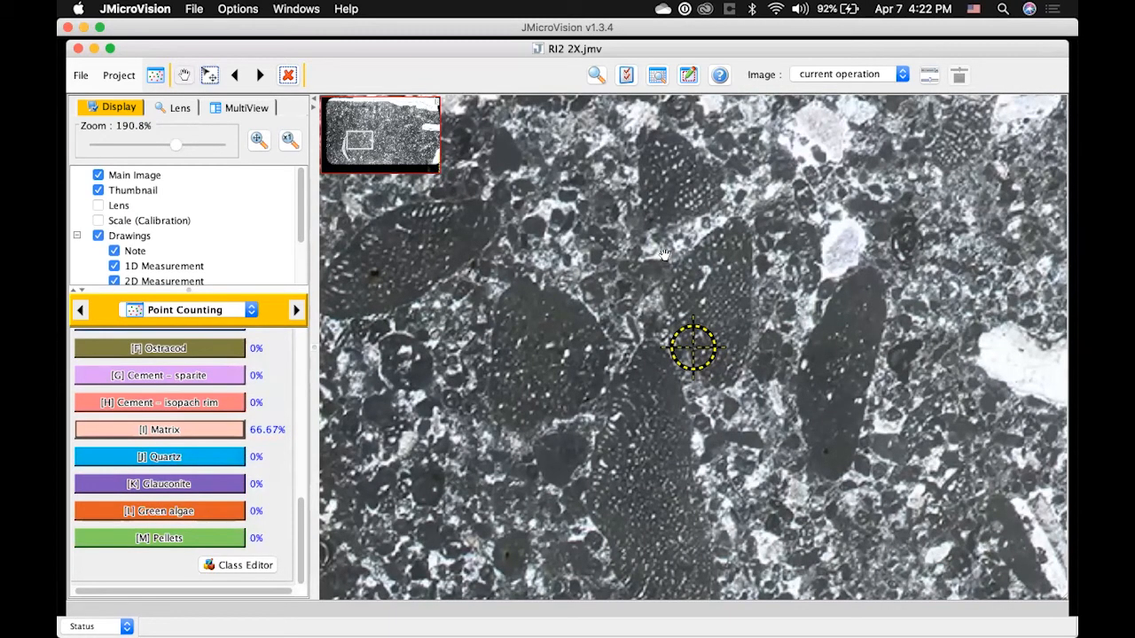
scroll(252, 431, "up", 1)
scroll(251, 431, "up", 5)
scroll(300, 352, "up", 5)
left_click(162, 454)
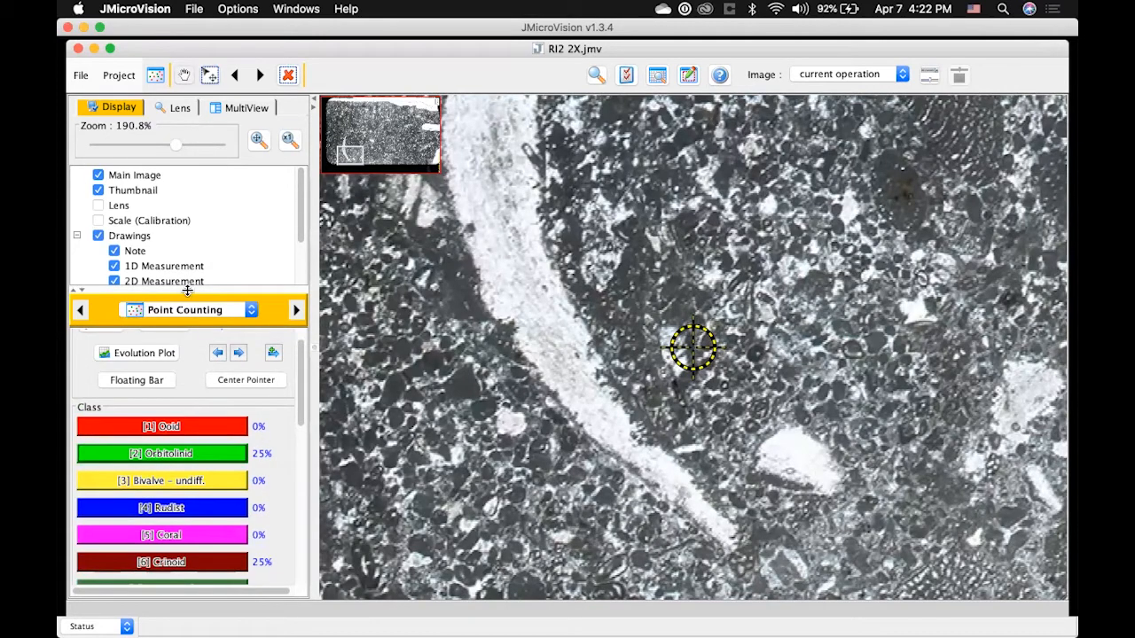
left_click_drag(187, 290, 187, 213)
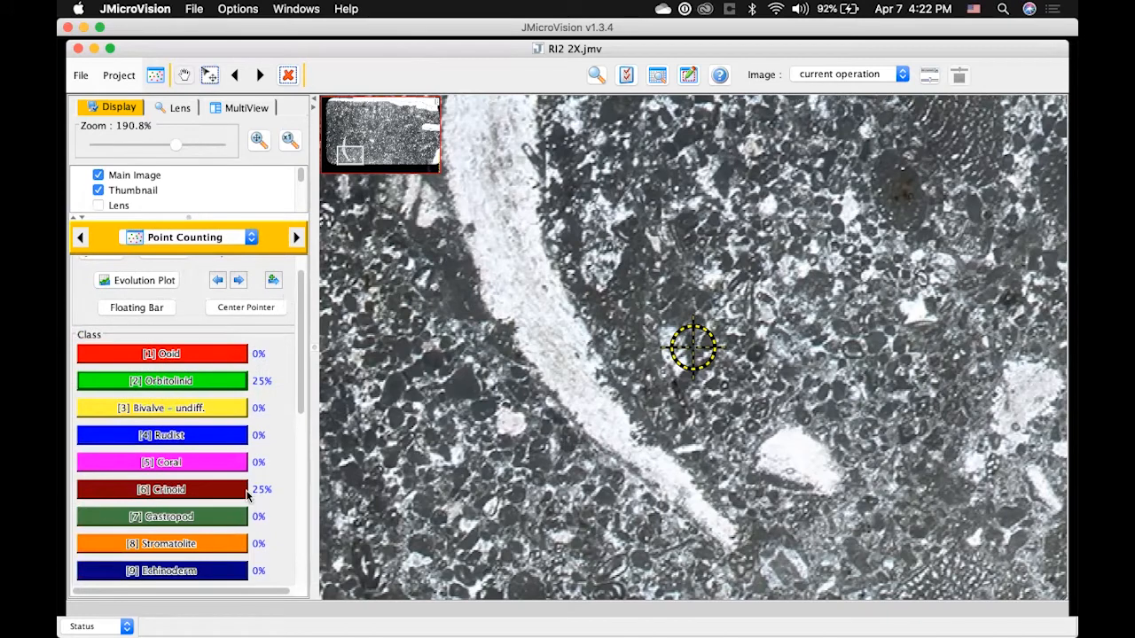
- Detach the class list as a floating bar, lengthen it to show more classes, and close it again
left_click(131, 308)
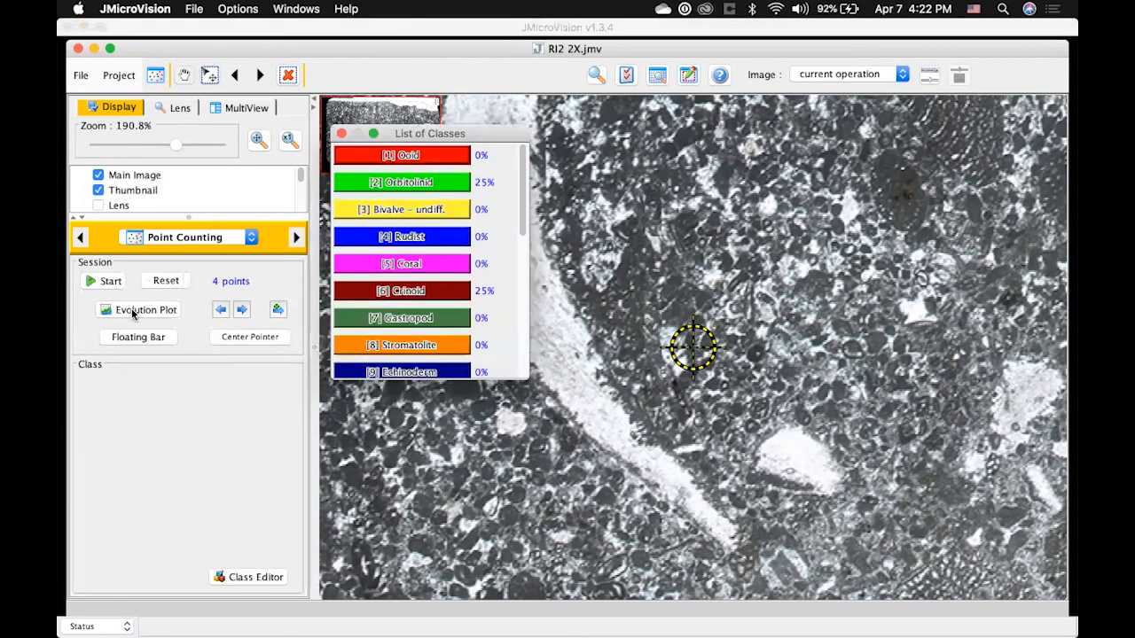
left_click_drag(403, 132, 193, 124)
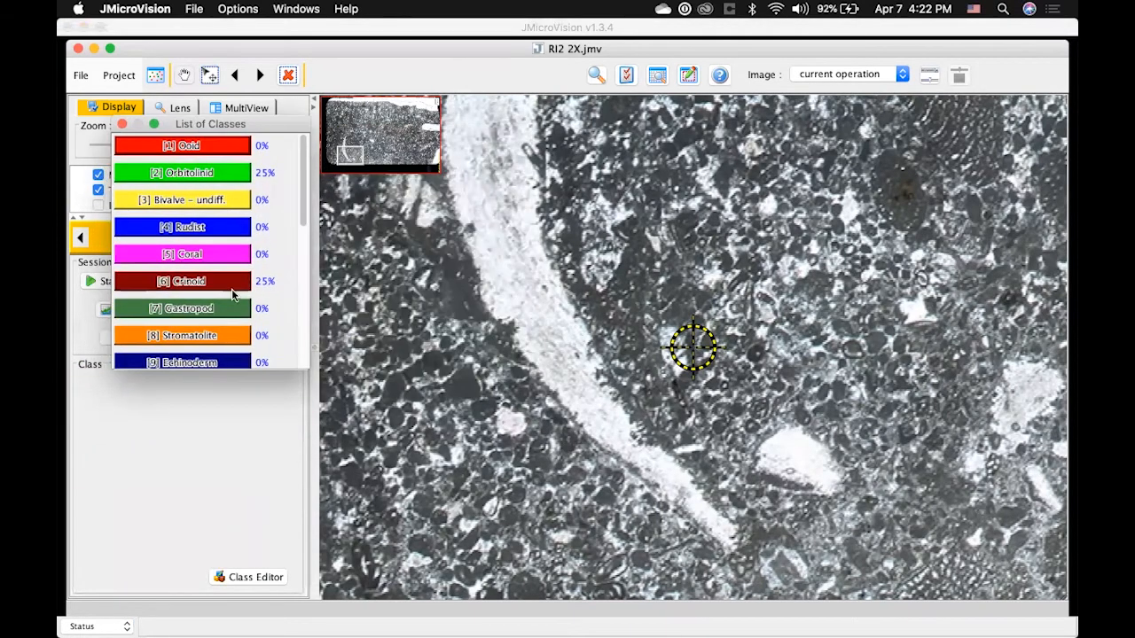
left_click_drag(268, 371, 268, 598)
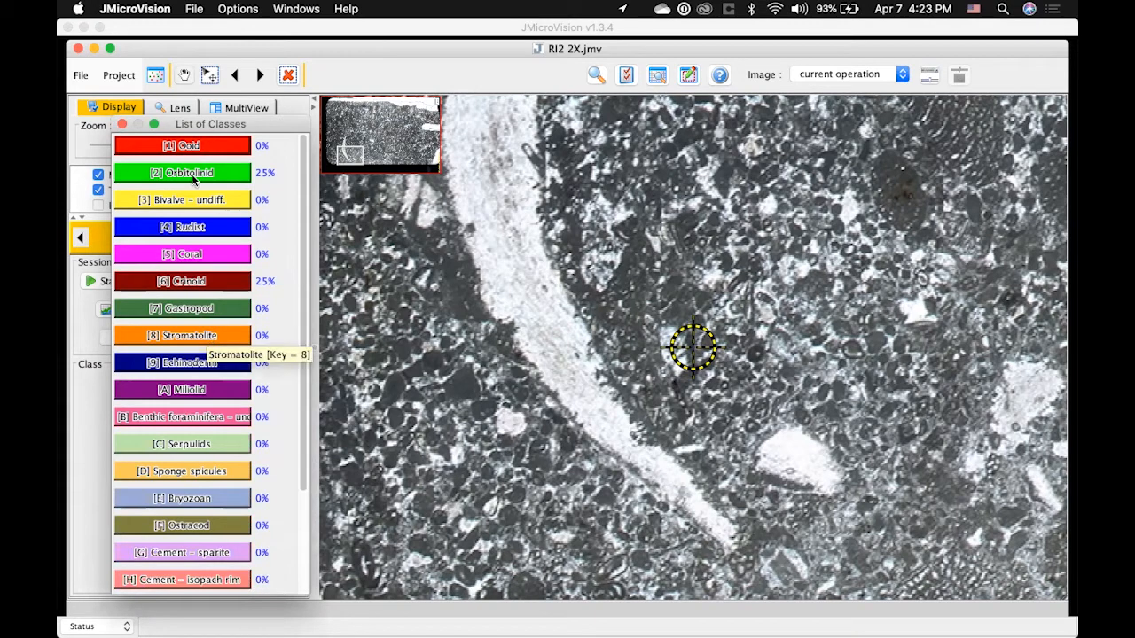
left_click_drag(180, 127, 250, 138)
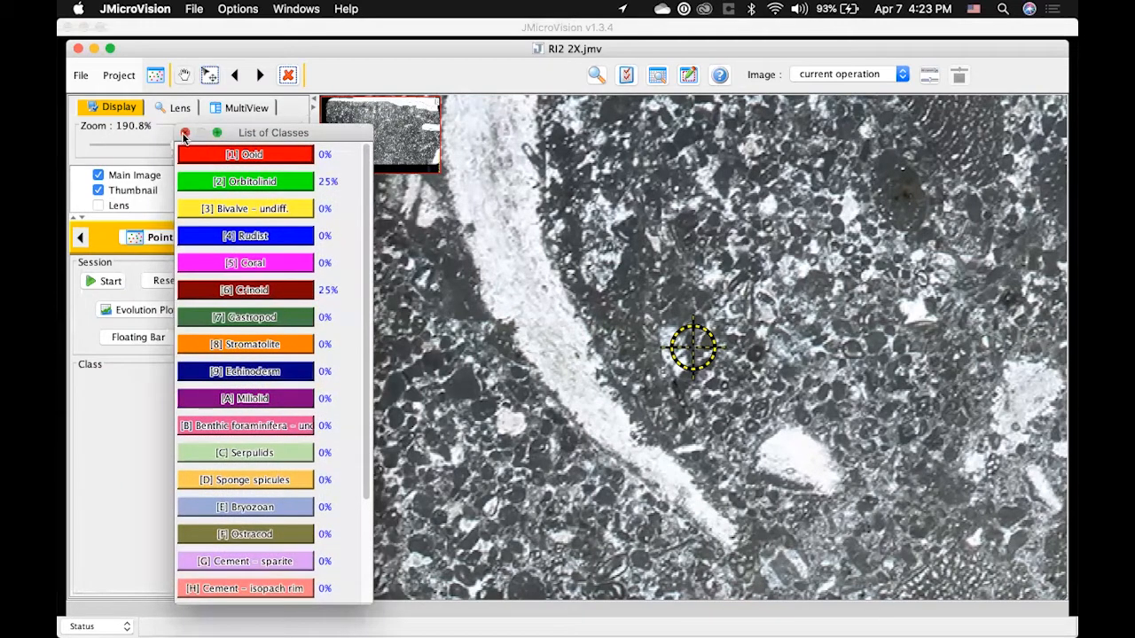
left_click(185, 133)
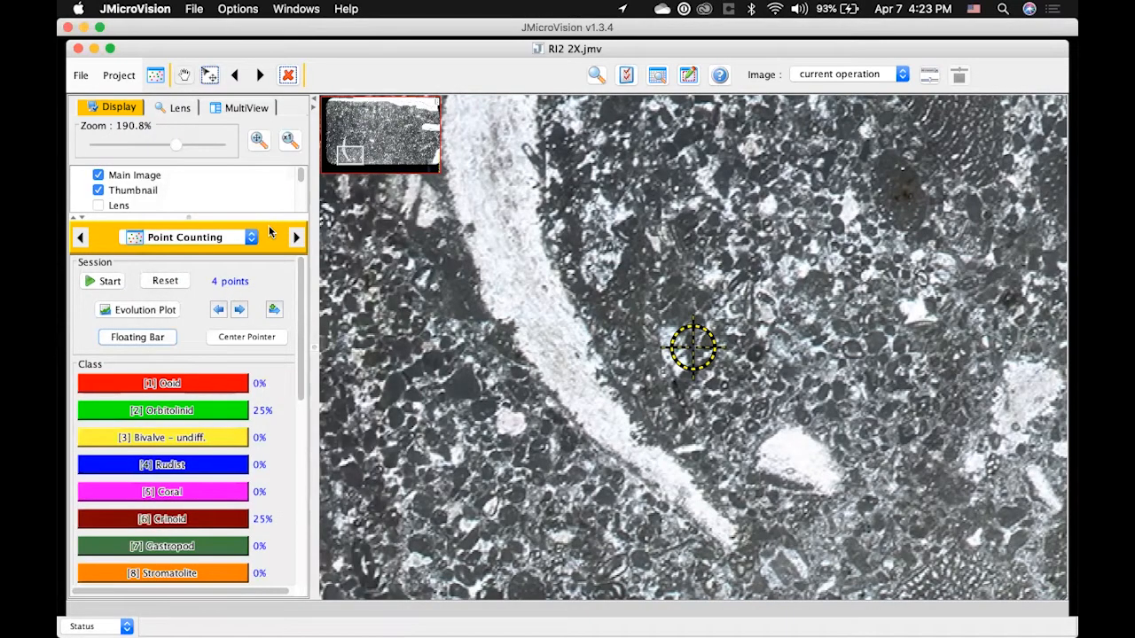
- With the evolution plot open beside the counting area, classify six points as Matrix, Orbitolinid three times, Matrix and Crinoid
left_click(138, 314)
left_click_drag(606, 233, 946, 107)
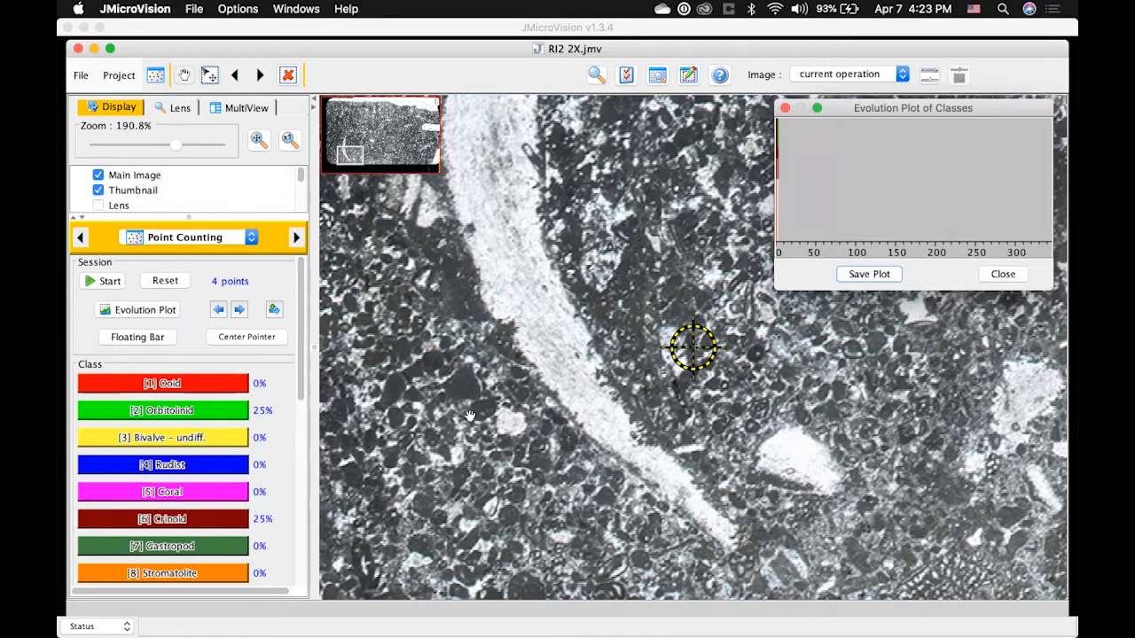
left_click(434, 352)
key("9")
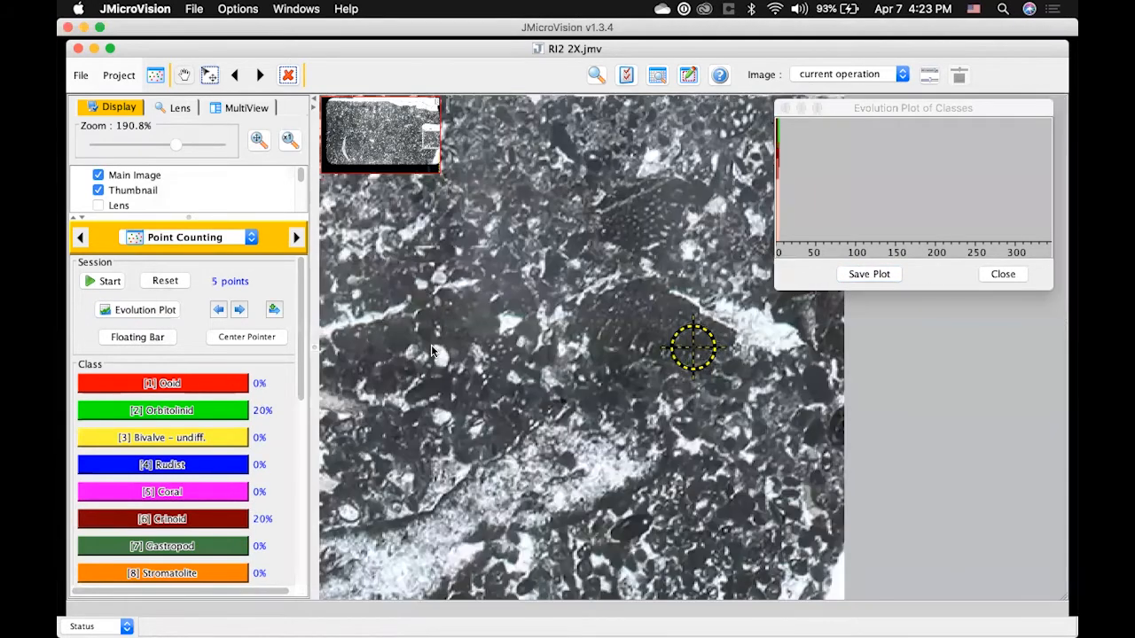
key("2")
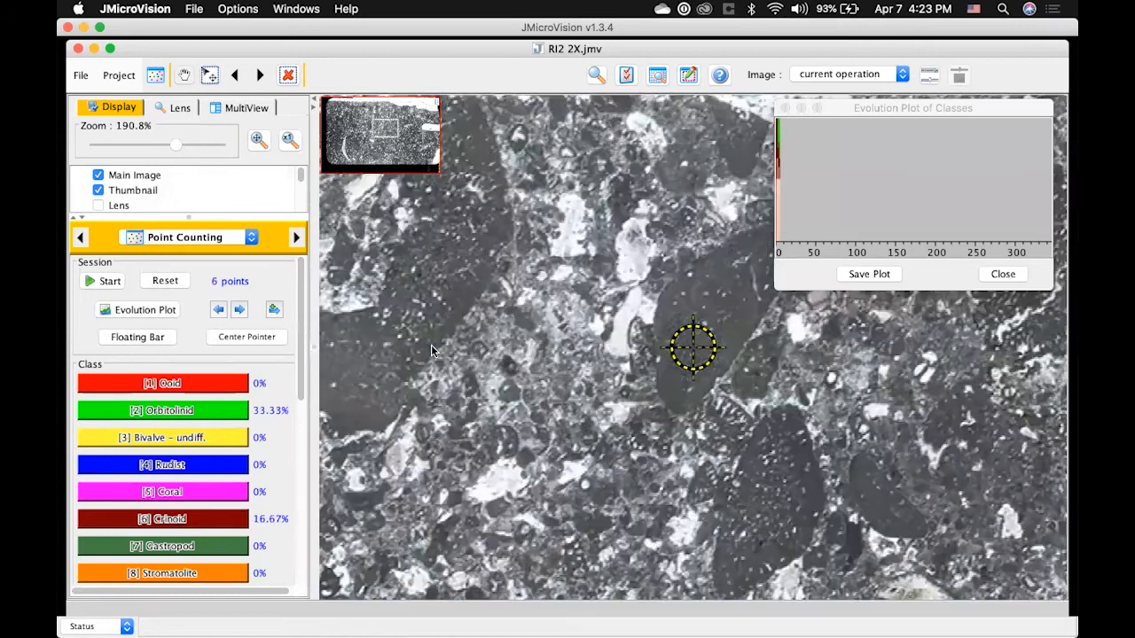
key("2")
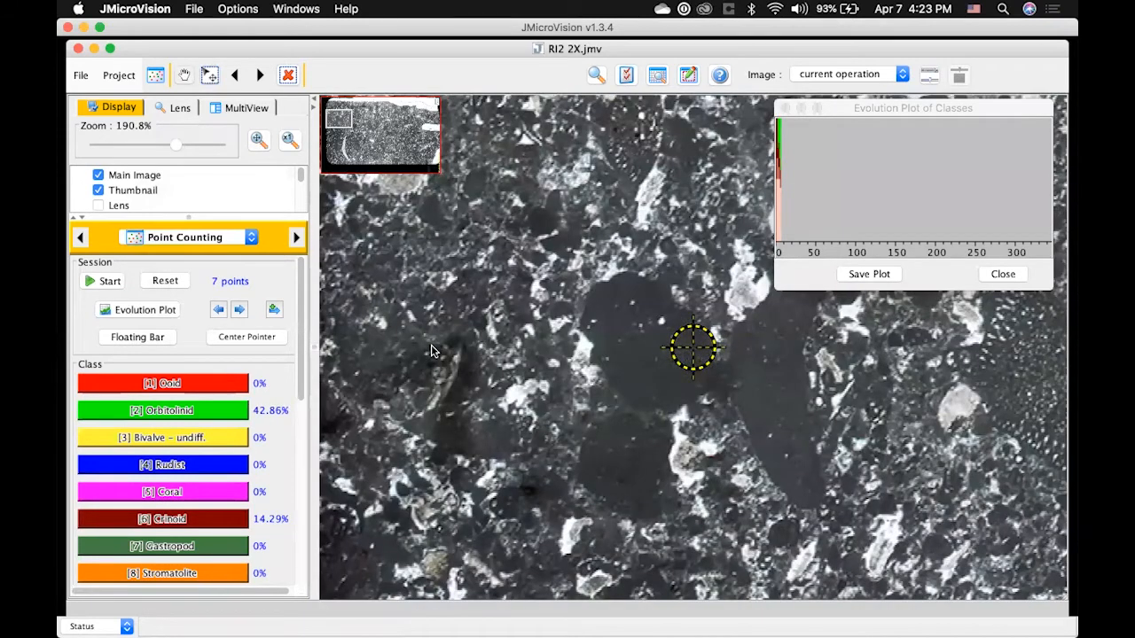
key("2")
key("9")
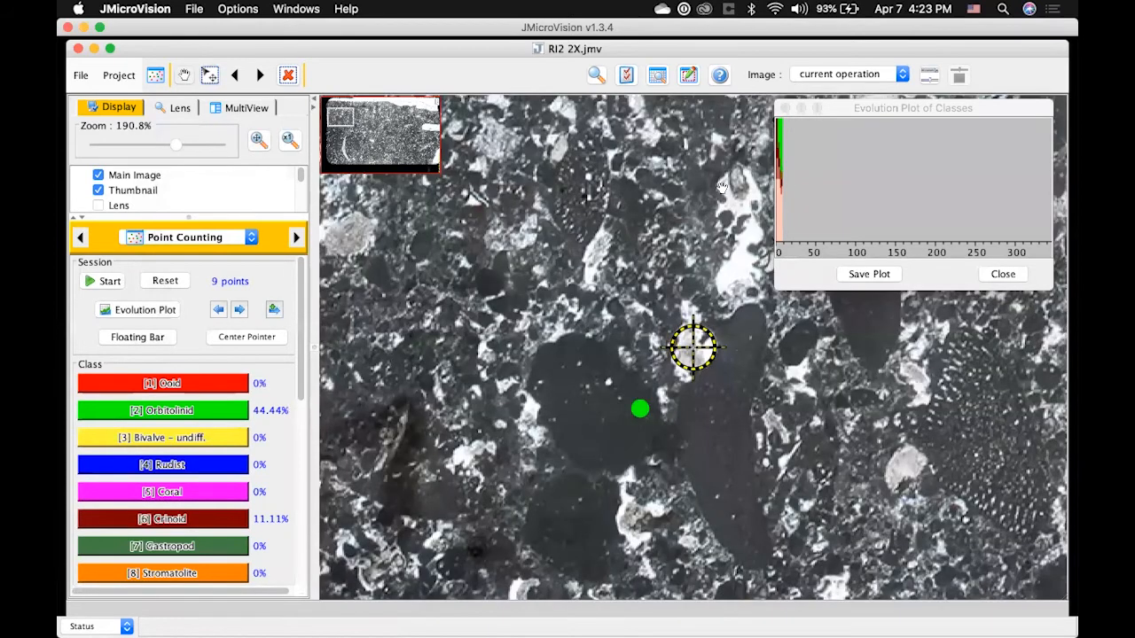
left_click(175, 519)
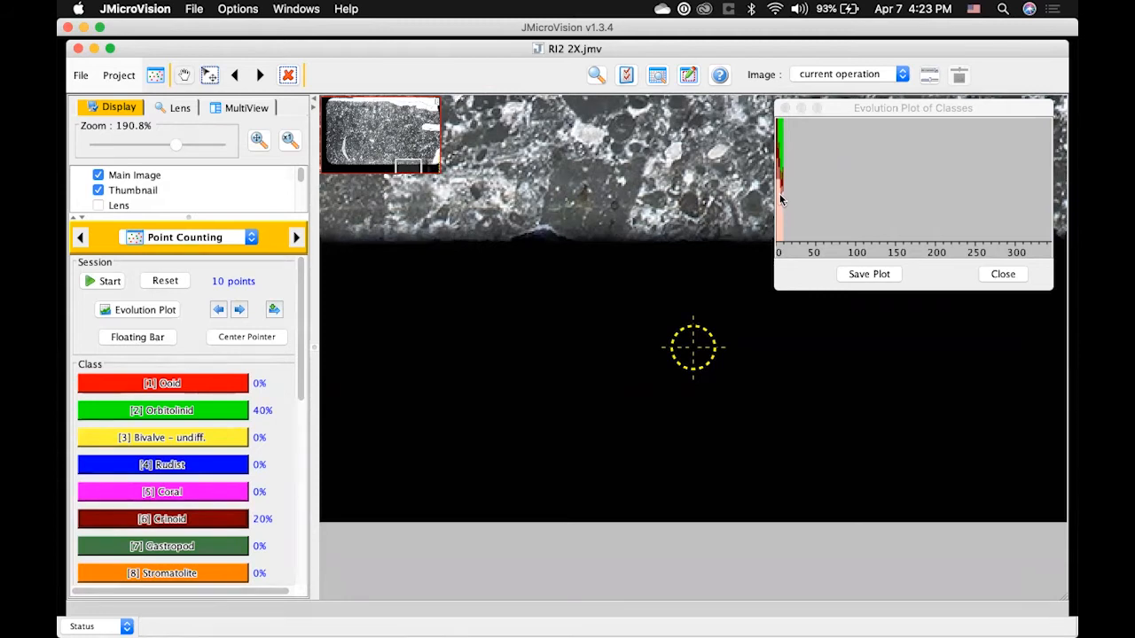
- Replace the point in the black border with a new random one, classify it as Orbitolinid, and close the evolution plot
left_click(274, 312)
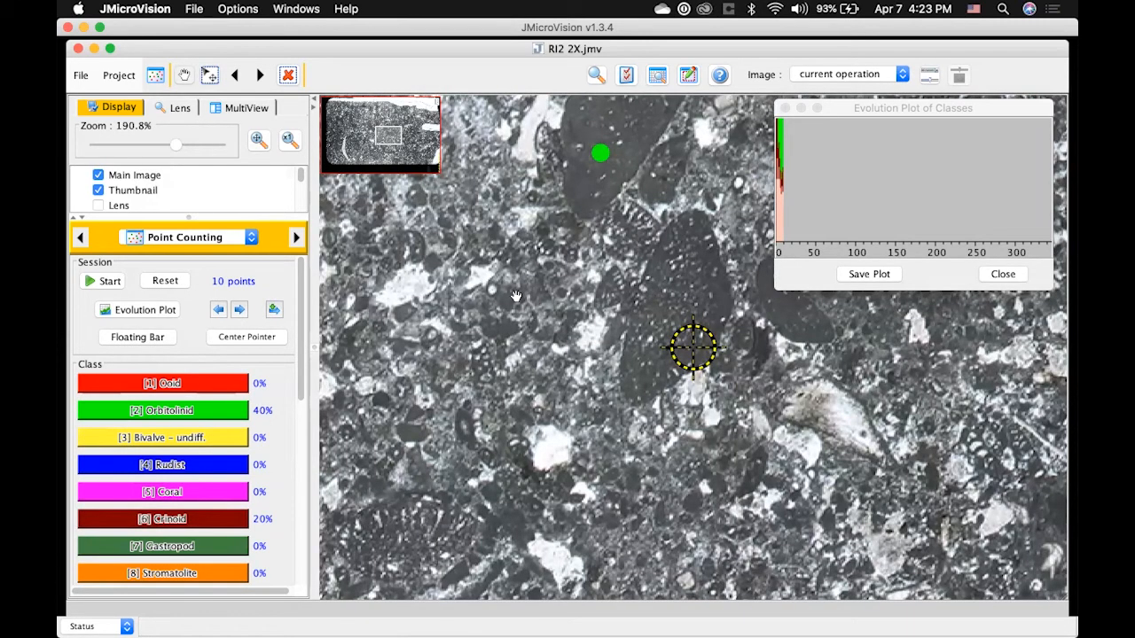
key("2")
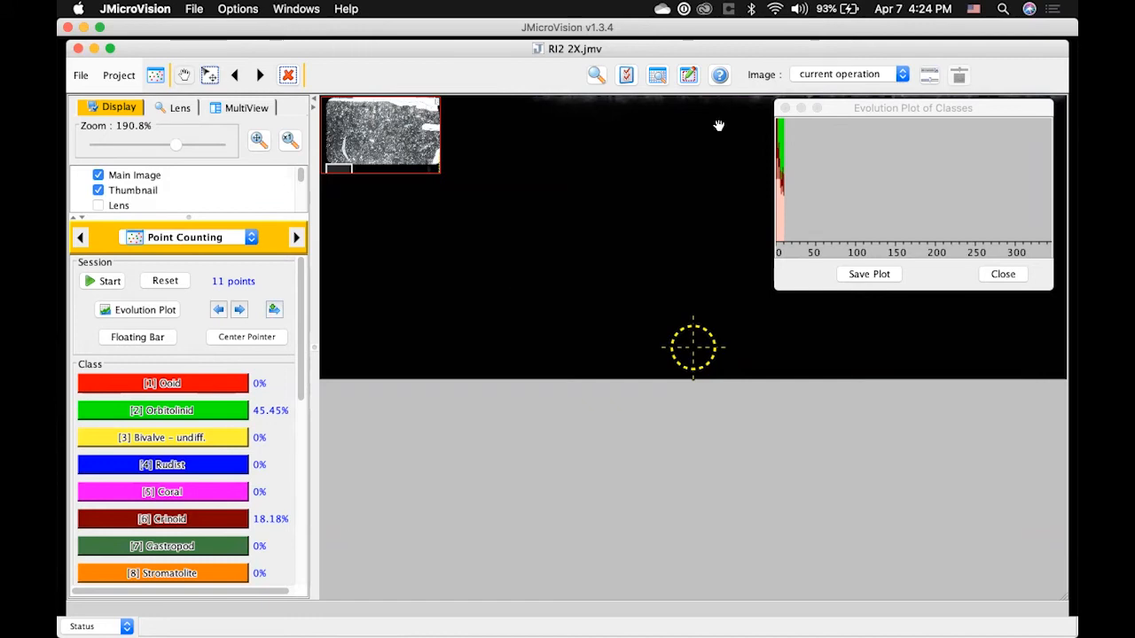
left_click_drag(862, 107, 532, 124)
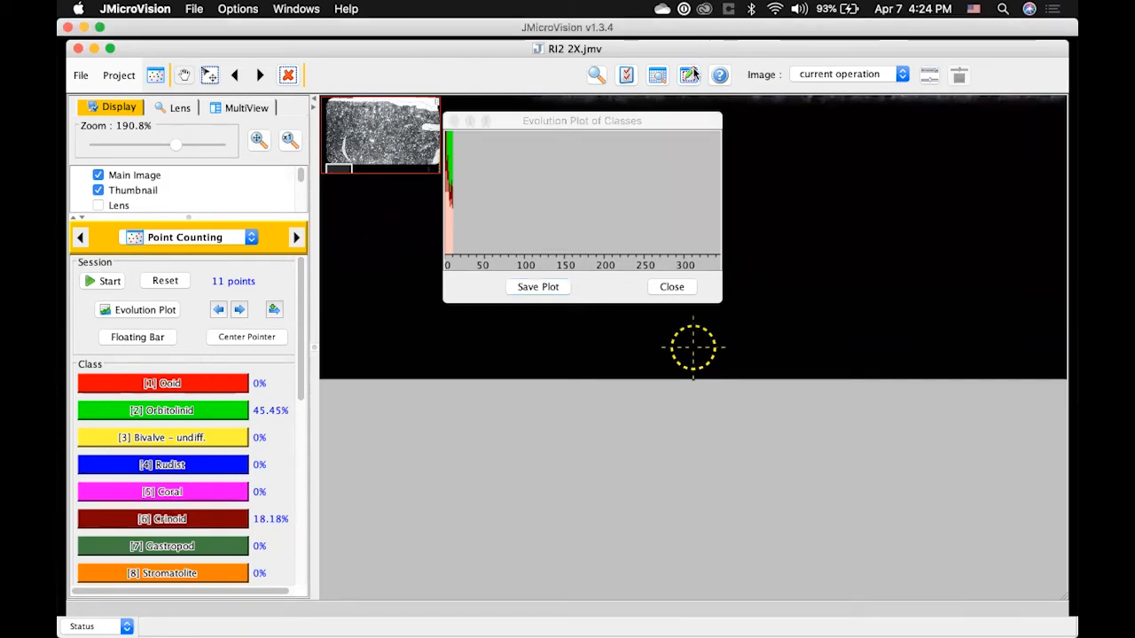
left_click(667, 285)
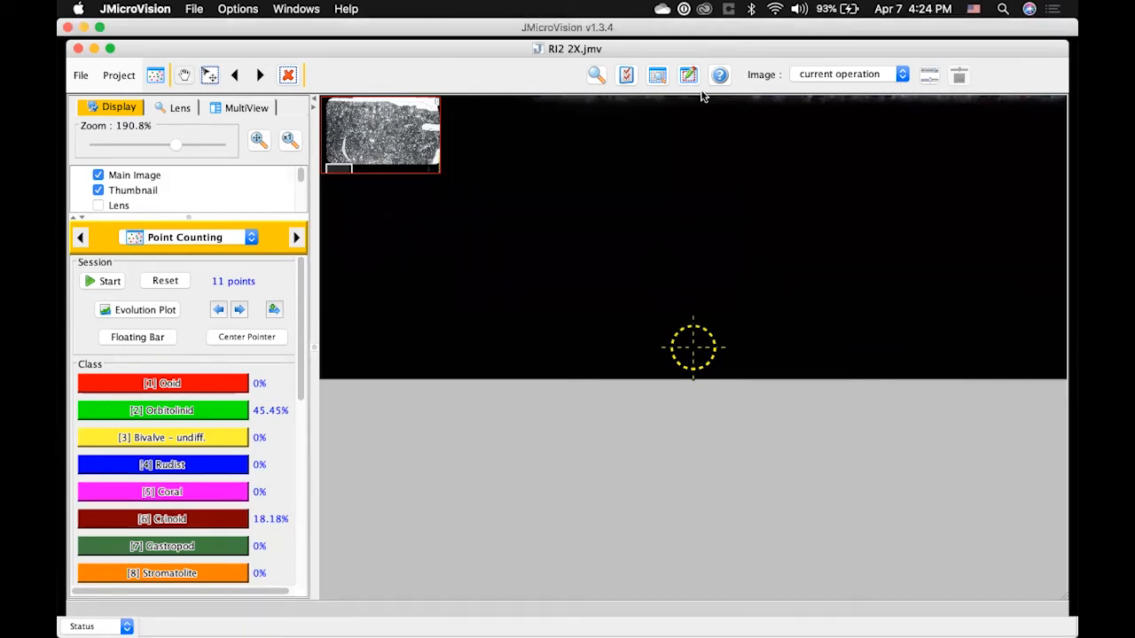
- Review the counted points and the CSV export dialog in the Data Viewer, and switch to PointCounting-guidelines.pdf in Preview
left_click(657, 78)
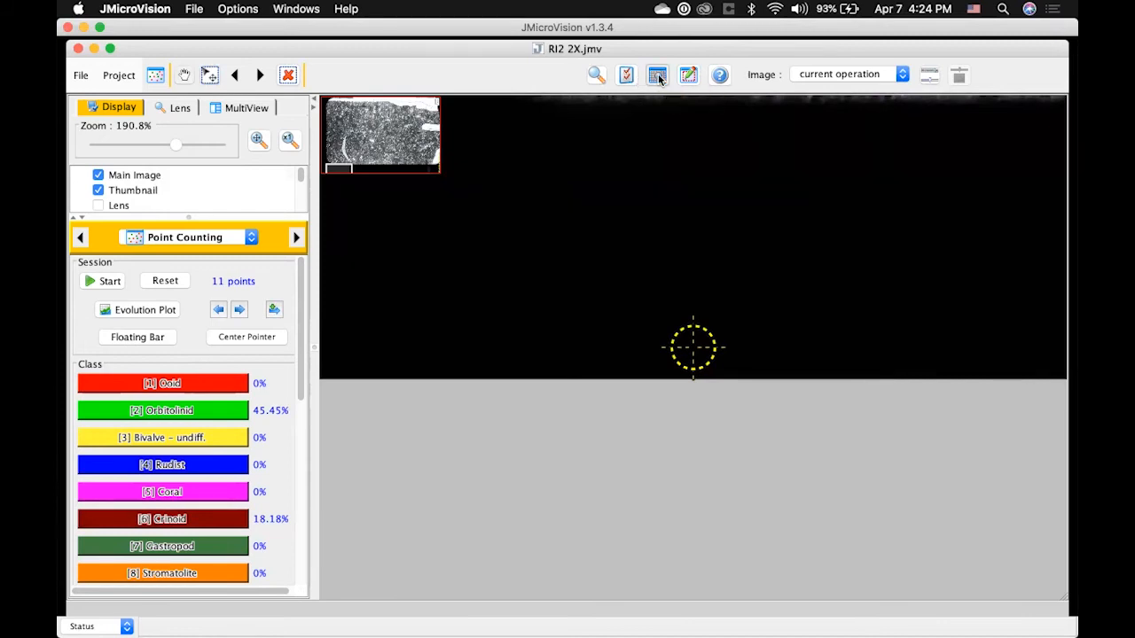
left_click(573, 460)
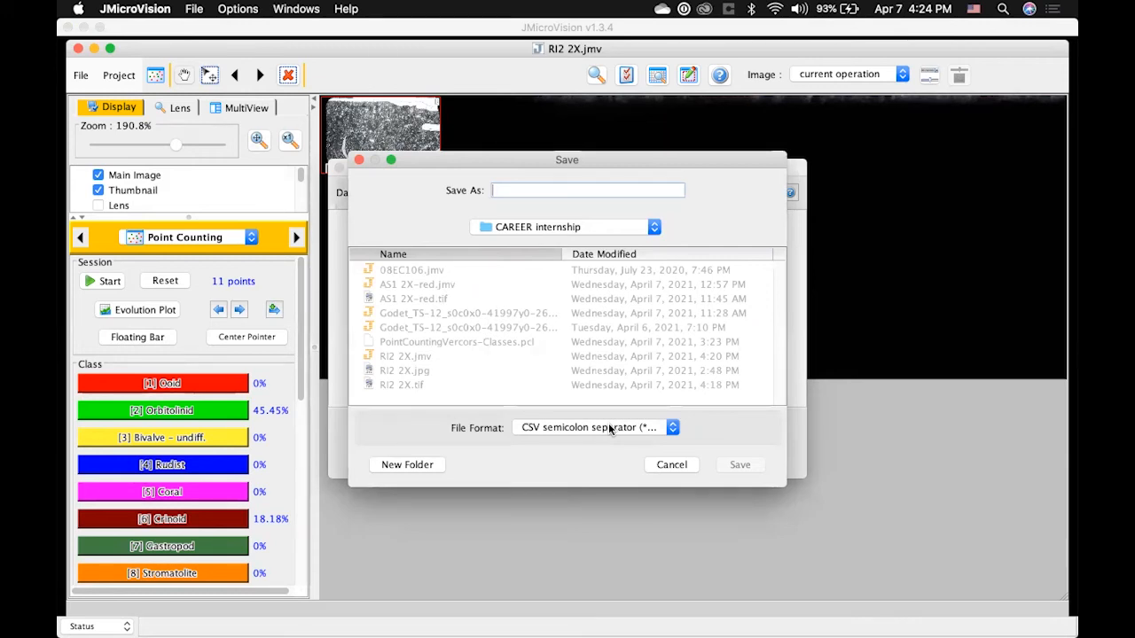
left_click(671, 464)
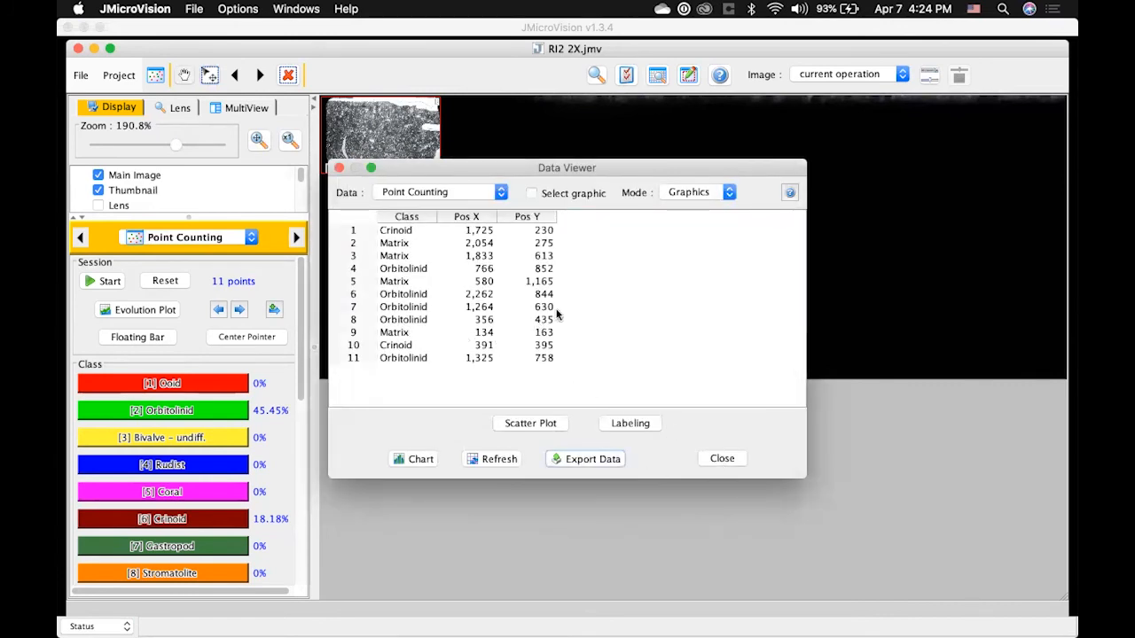
left_click(339, 168)
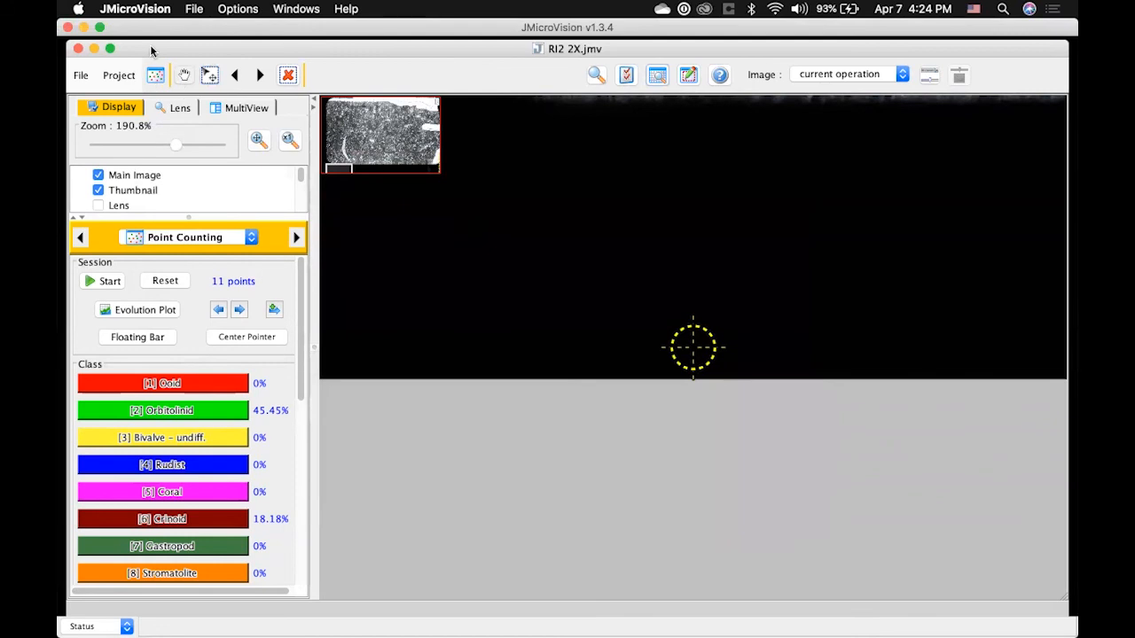
key("super+Tab")
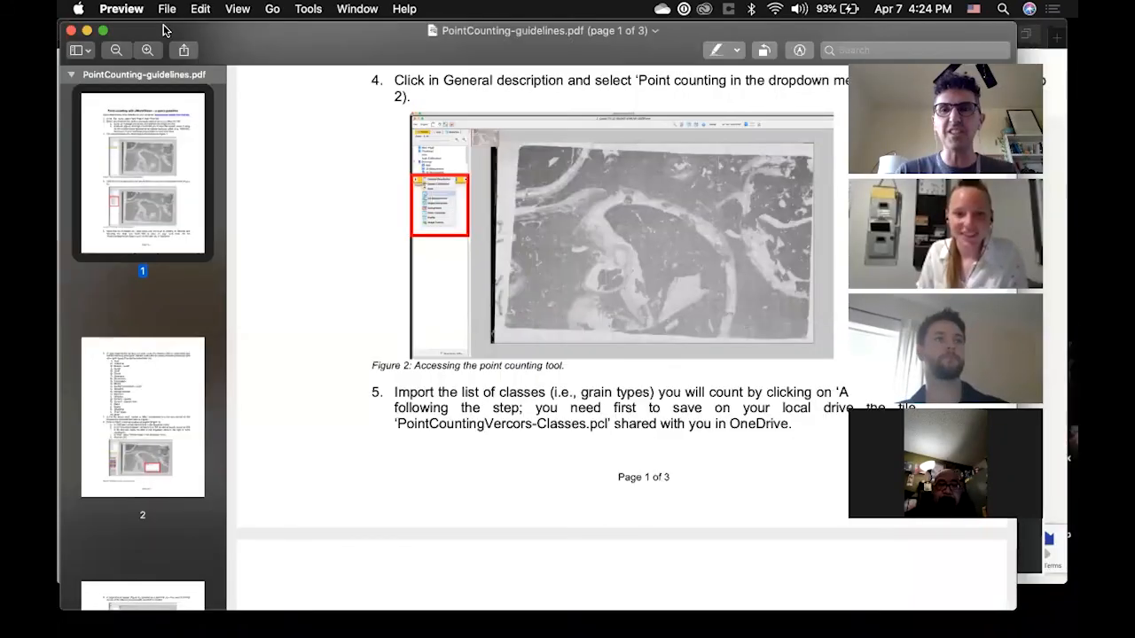